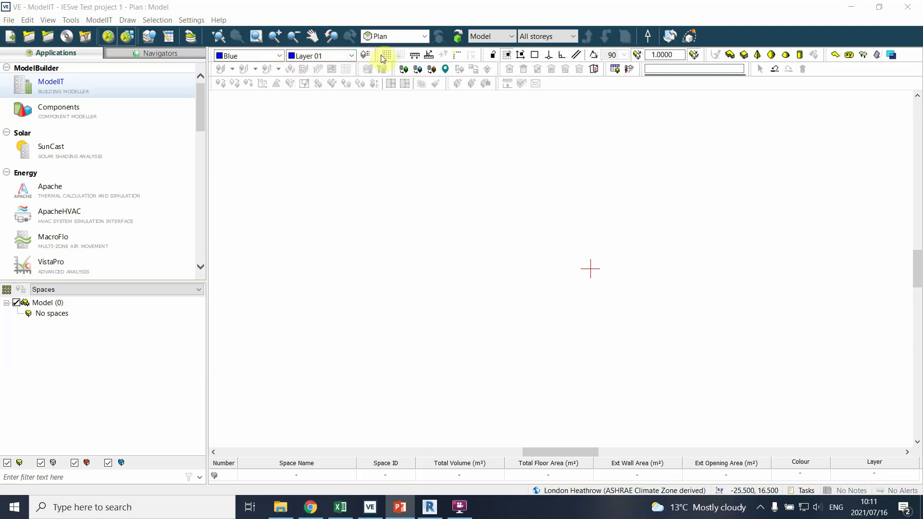
Step: Turn on the plan grid display and enter 1.0 m X and Y grid spacing
left_click(365, 55)
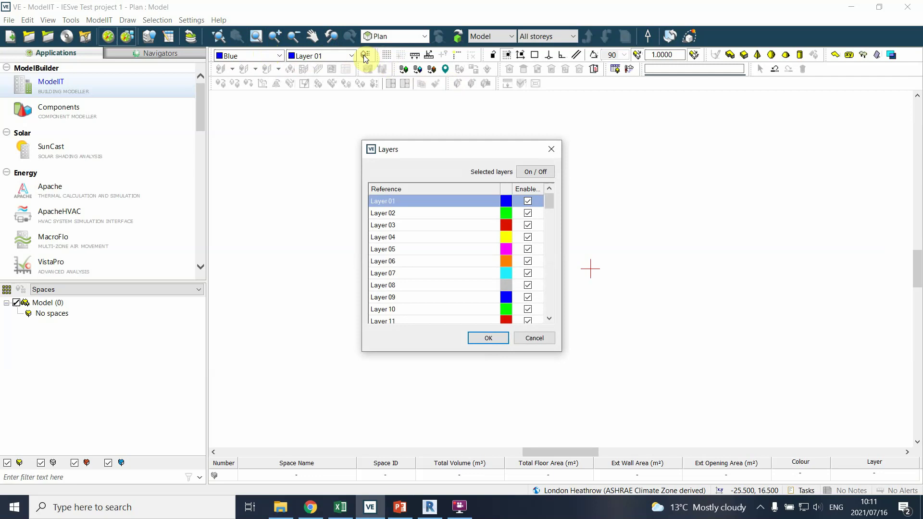
left_click(552, 149)
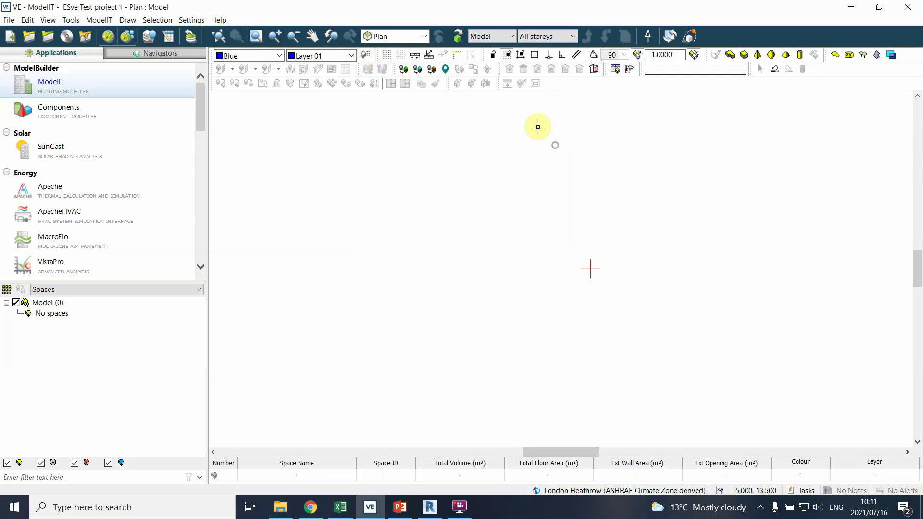
left_click(388, 56)
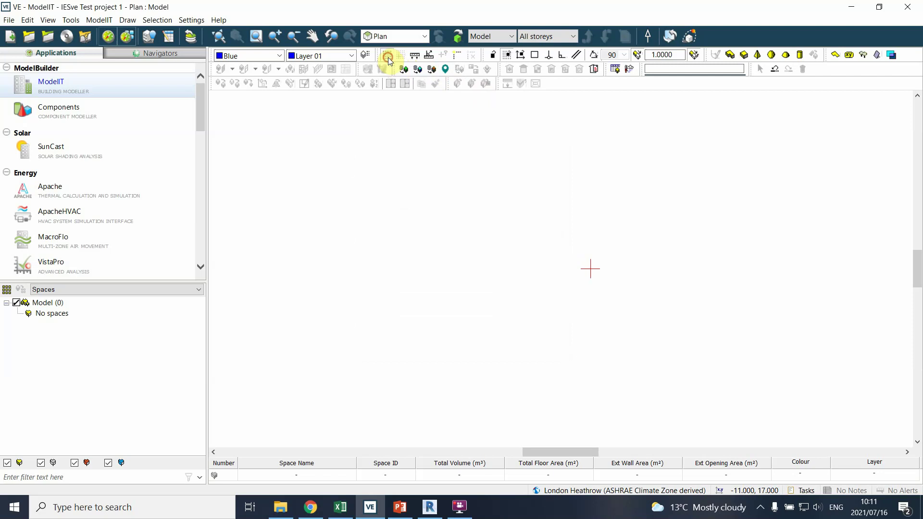
mouse_move(322, 102)
left_mouse_down()
mouse_move(283, 150)
mouse_move(311, 113)
left_mouse_up()
left_click(223, 132)
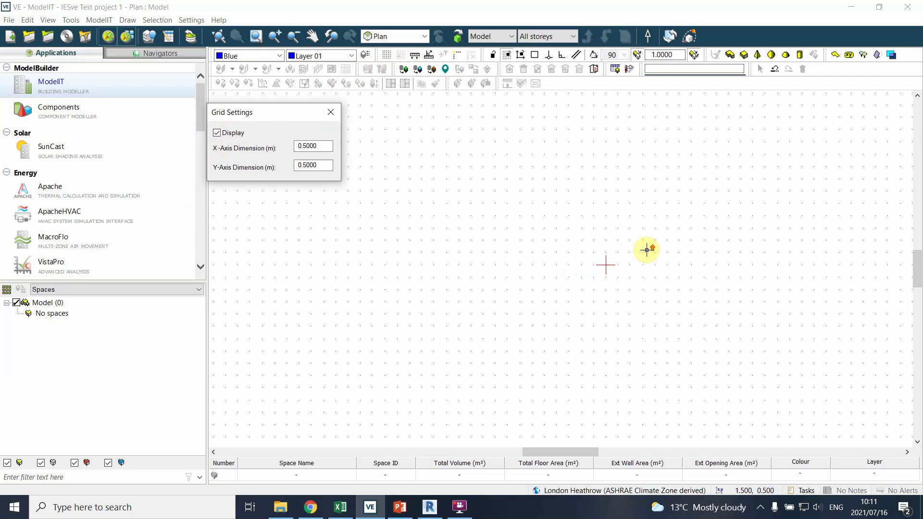
double_click(310, 145)
key("BackSpace")
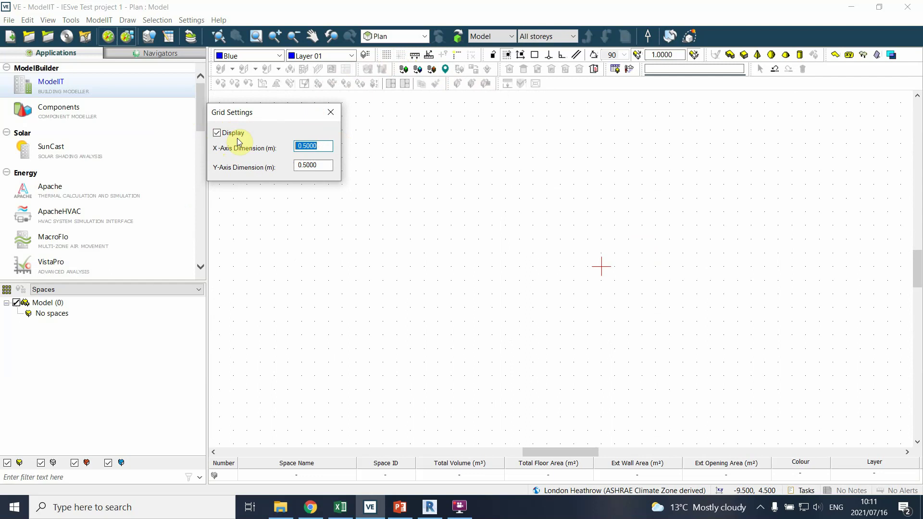
type("1.0")
left_click(321, 164)
double_click(320, 165)
type("1.0")
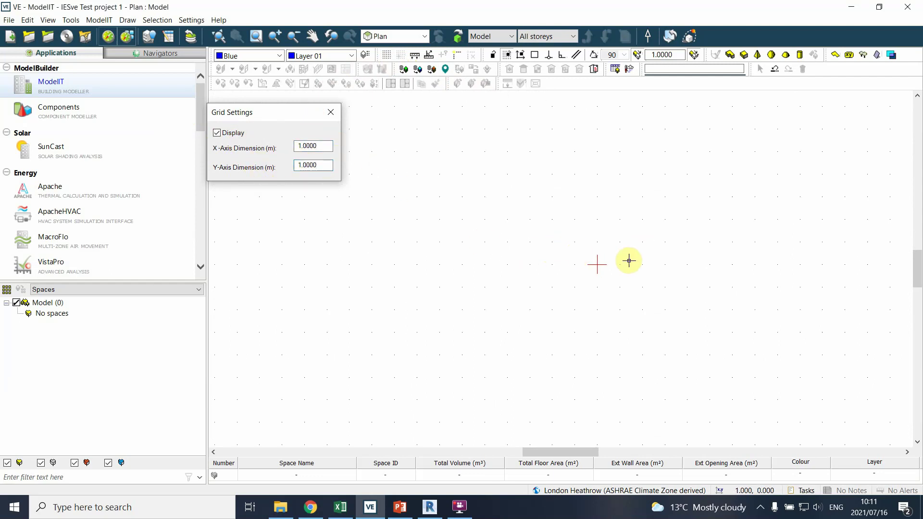
Step: Change the X and Y grid spacing to 0.5 m and apply it
scroll(629, 260, "up", 2)
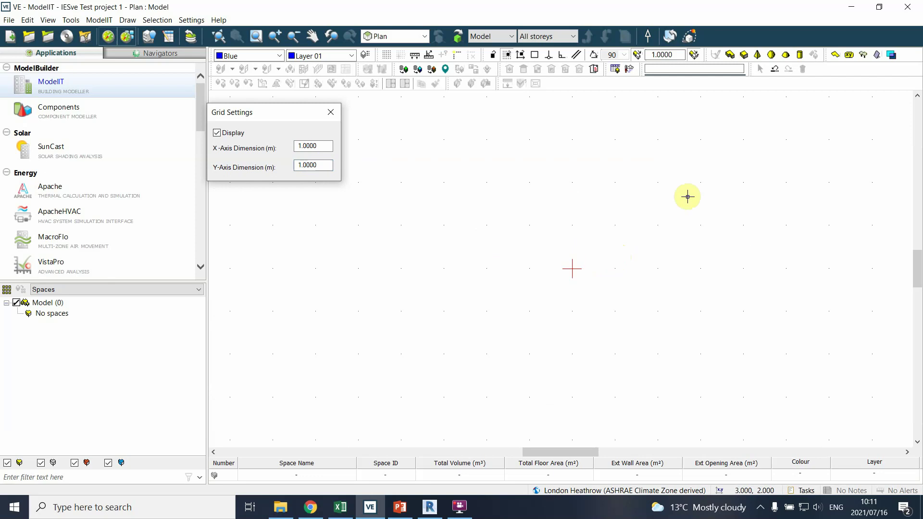
double_click(327, 146)
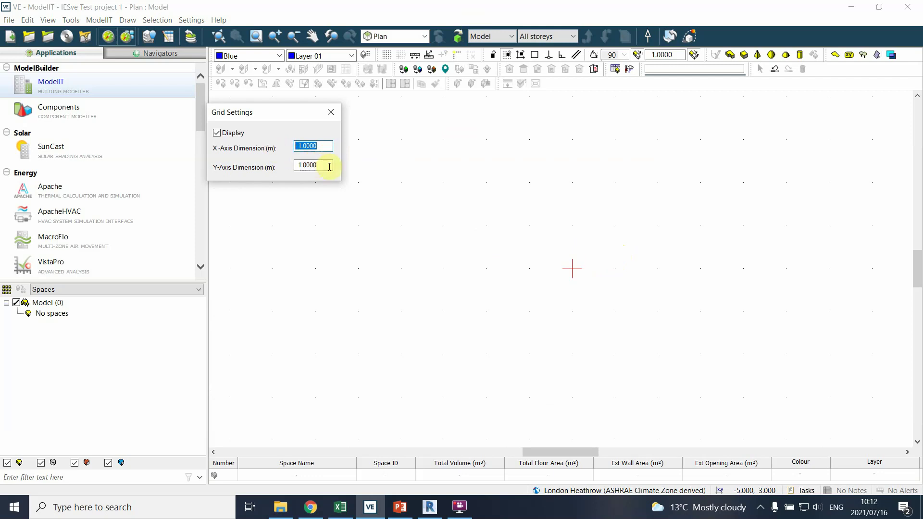
left_click(321, 147)
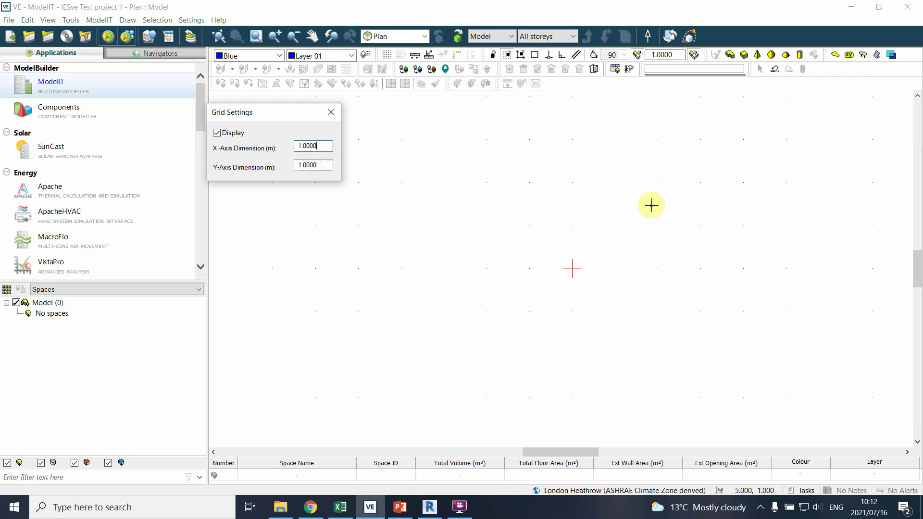
scroll(716, 365, "up", 1)
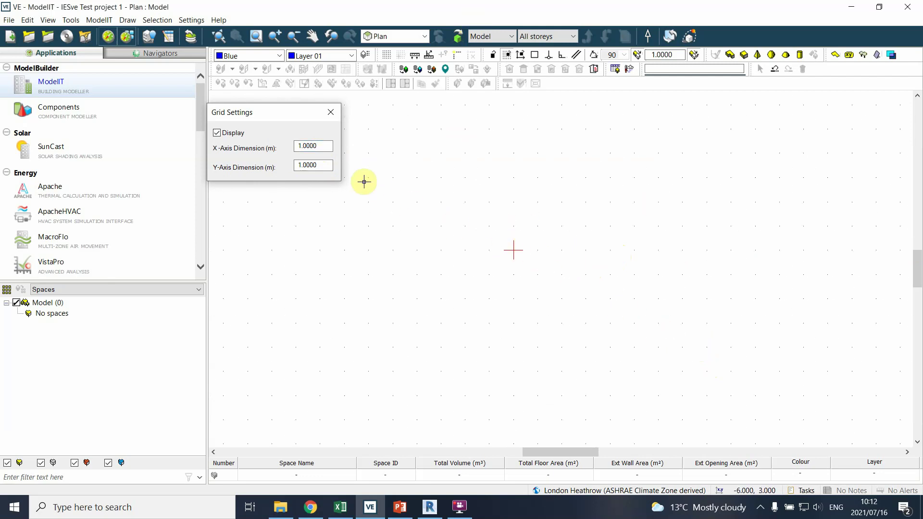
double_click(316, 147)
type("0.5")
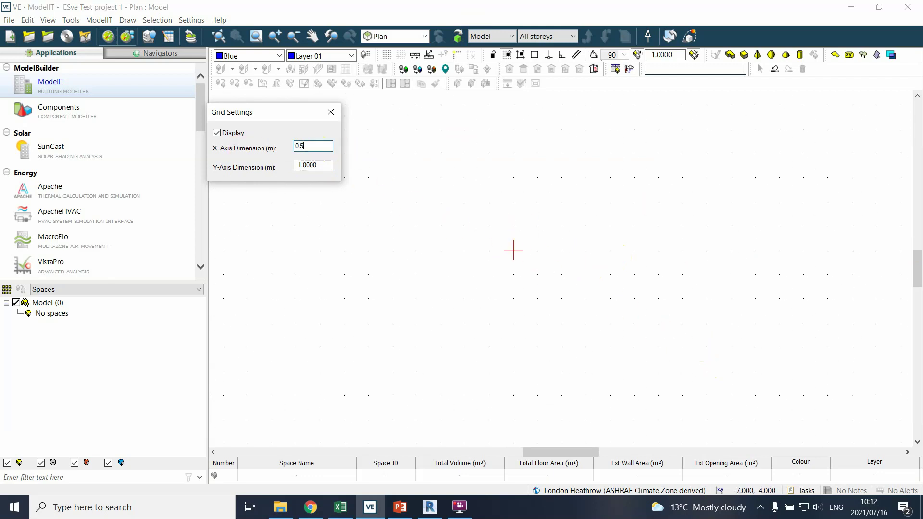
double_click(312, 165)
type("0.5")
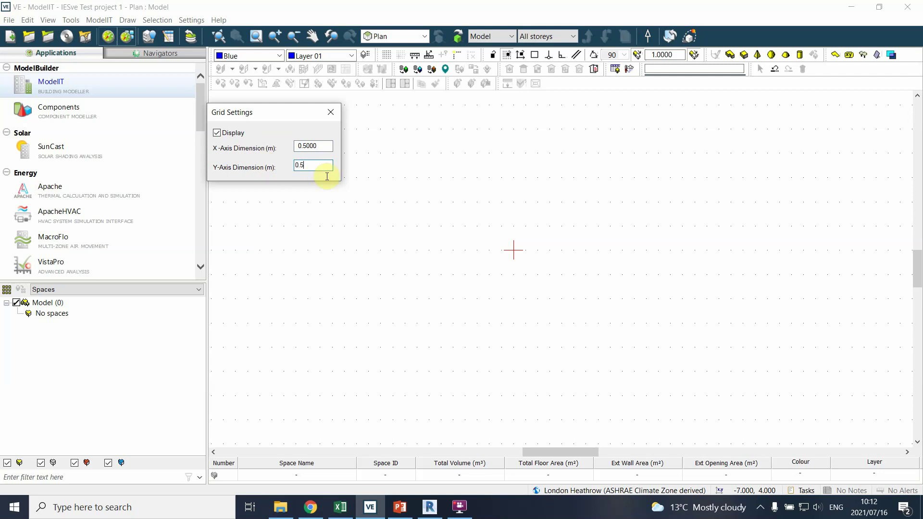
left_click(381, 197)
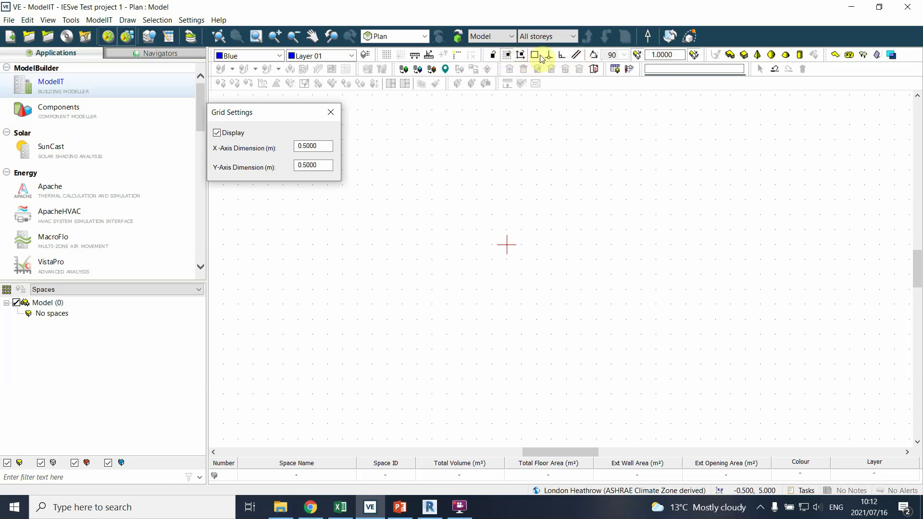
Step: Turn on the drawing snap locks, checking that grid snapping is enabled
left_click(495, 55)
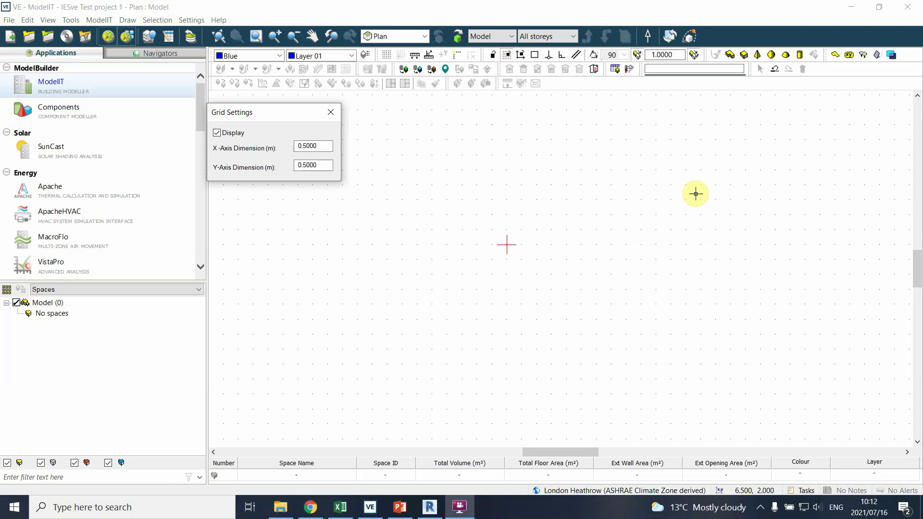
left_click(508, 56)
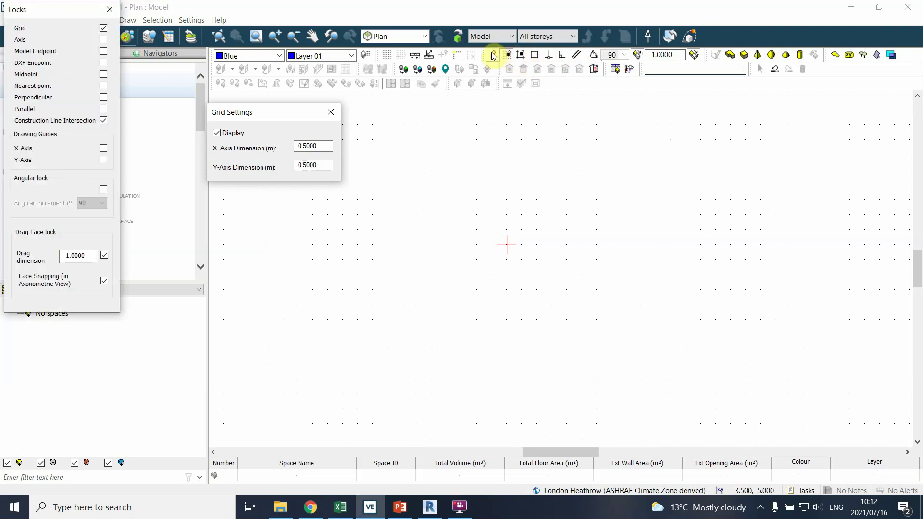
left_click(105, 13)
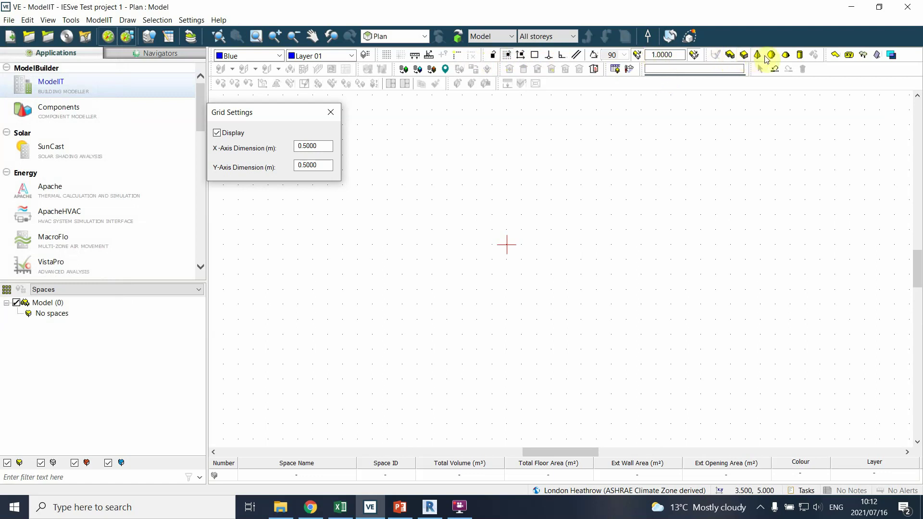
left_click(730, 56)
Step: Start an extruded Building Space 'Test Floor 1-1', 3.6 m high at plane 0, leaving site rotation unchanged
left_click(330, 112)
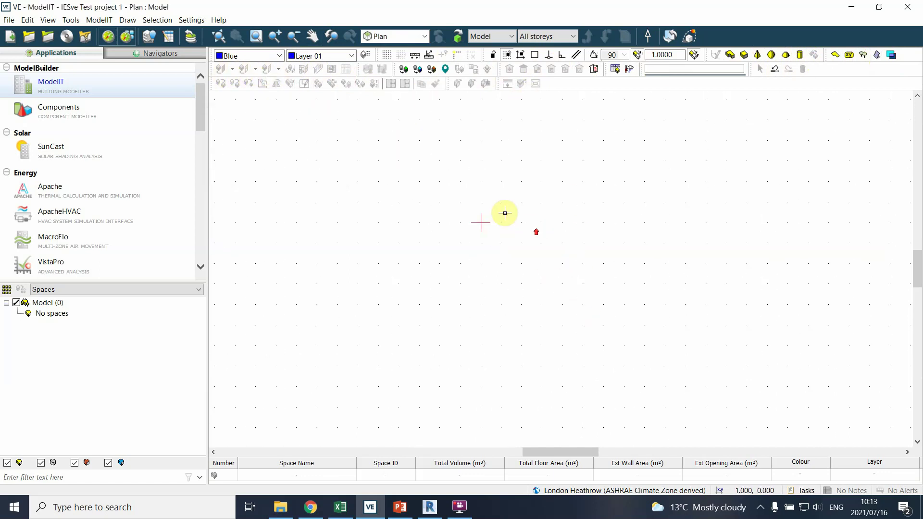
left_click(731, 56)
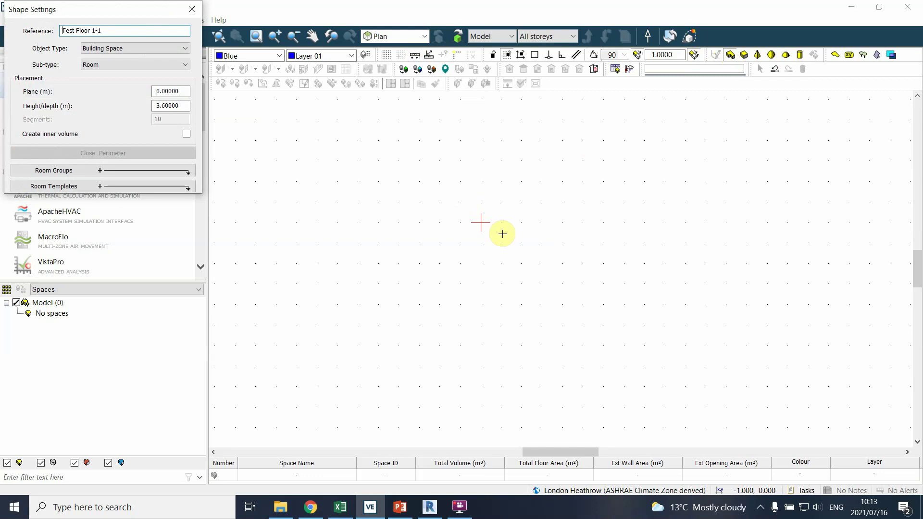
left_click(646, 34)
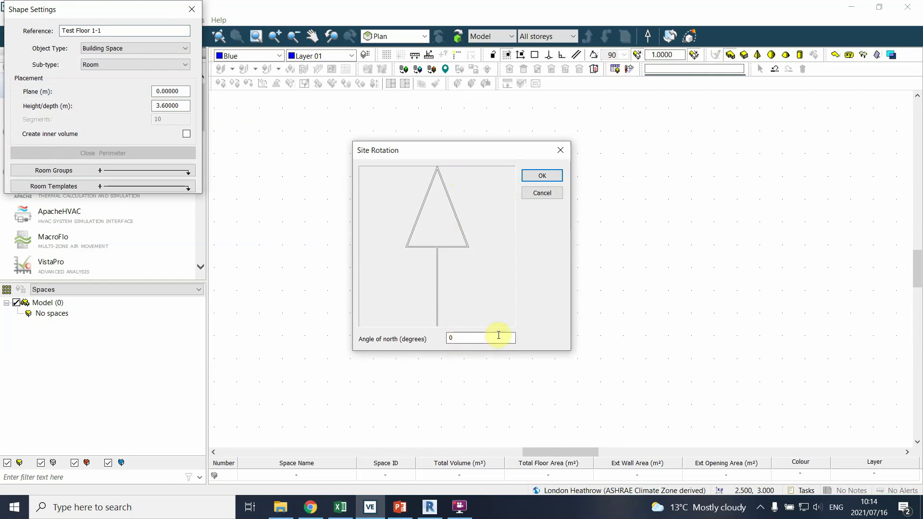
left_click(540, 194)
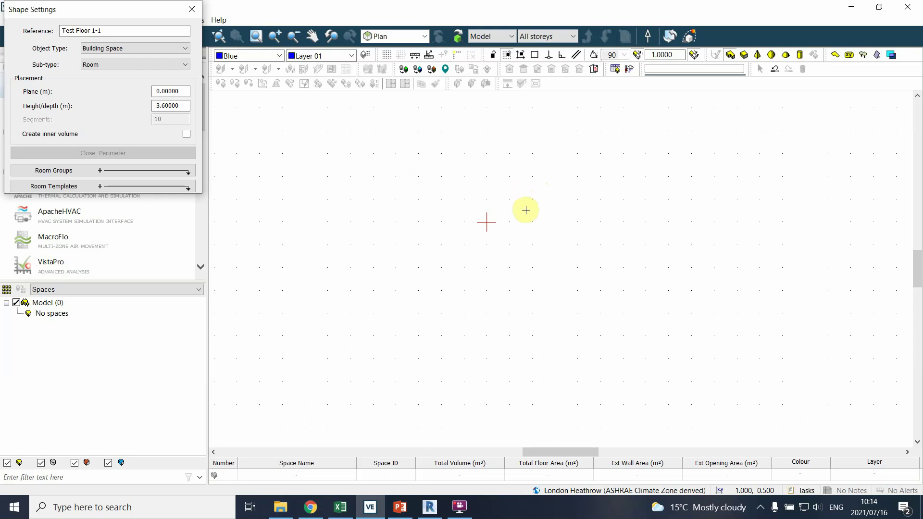
Step: Draw the roughly 20 m by 8 m rectangular outline of Test Floor 1-1 and close it
scroll(464, 259, "up", 2)
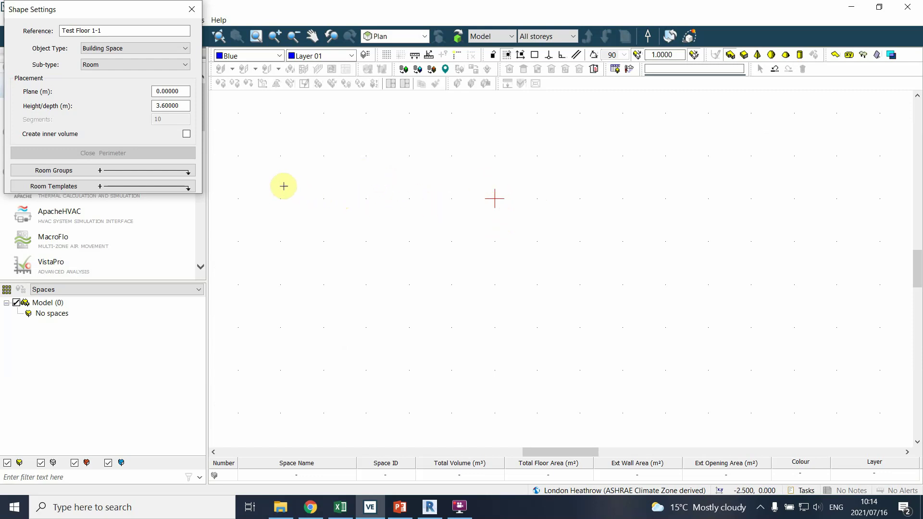
scroll(291, 184, "down", 1)
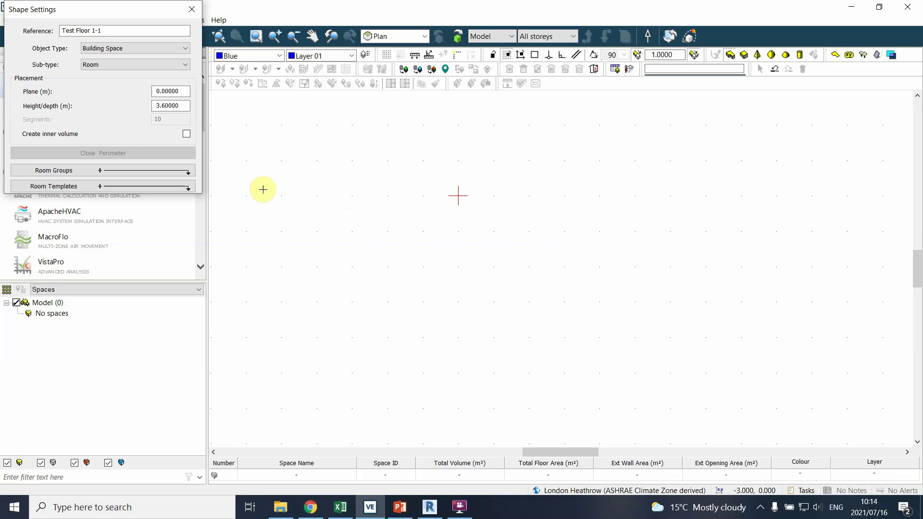
left_click(280, 160)
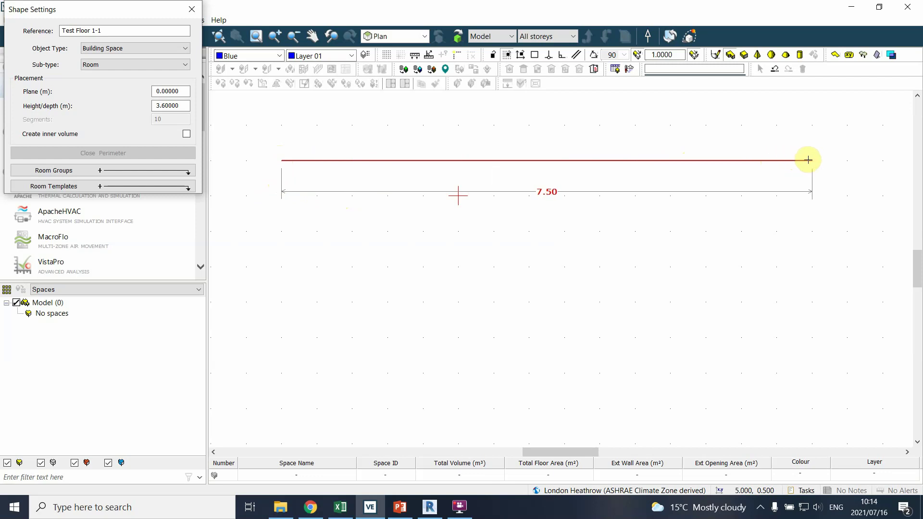
scroll(849, 173, "up", 1)
scroll(850, 177, "down", 2)
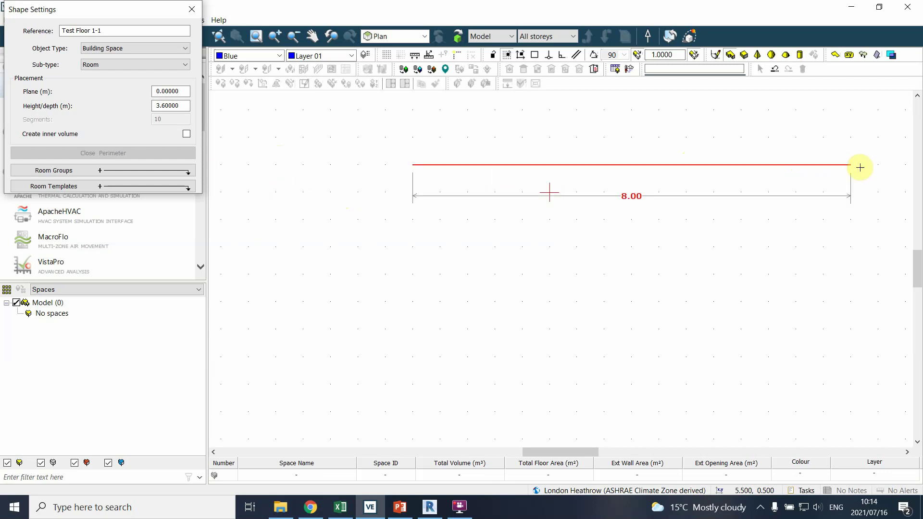
scroll(888, 170, "down", 1)
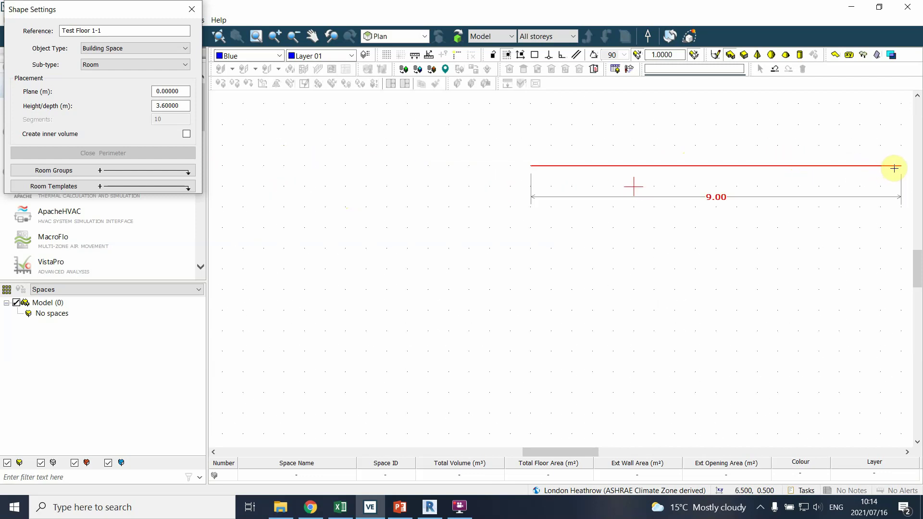
key("Escape")
middle_click_drag(756, 184, 550, 176)
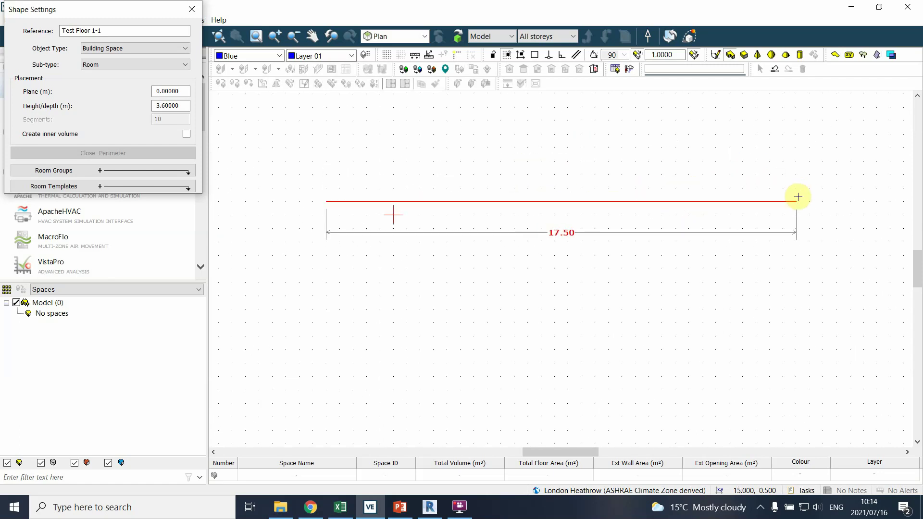
left_click(858, 195)
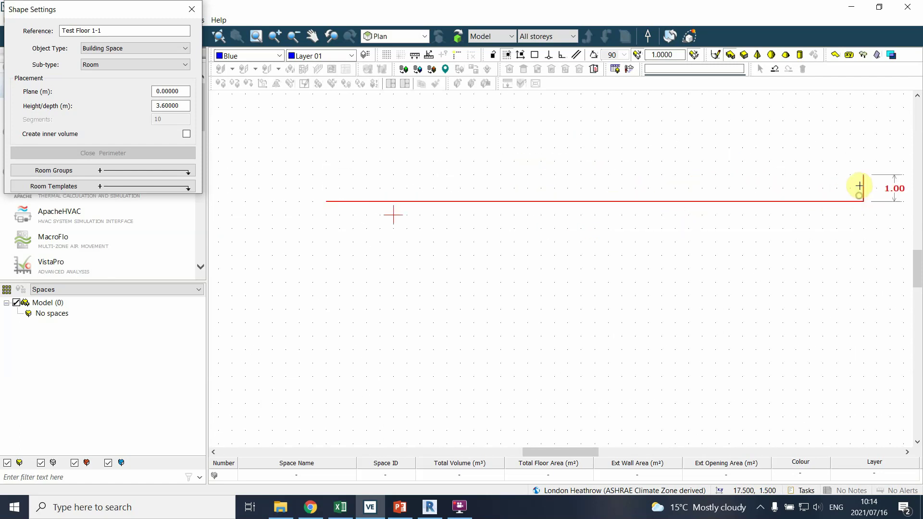
left_click(855, 100)
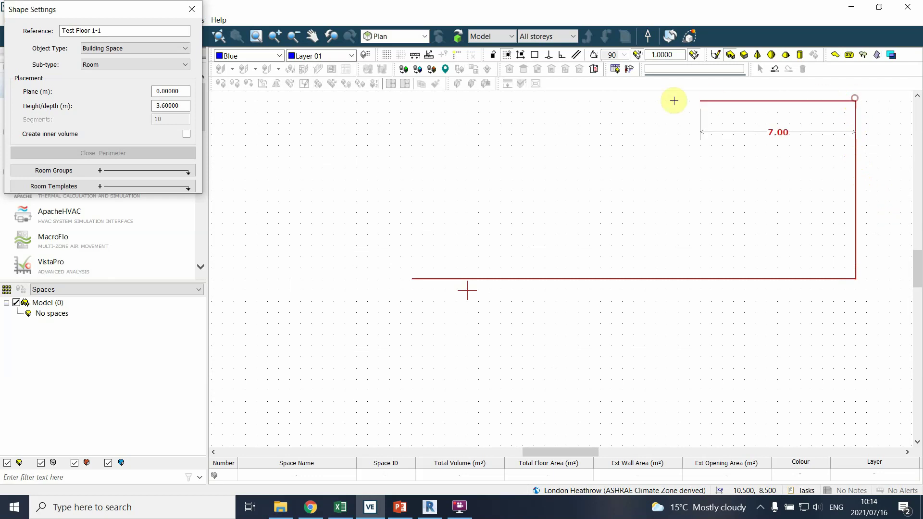
left_click(411, 101)
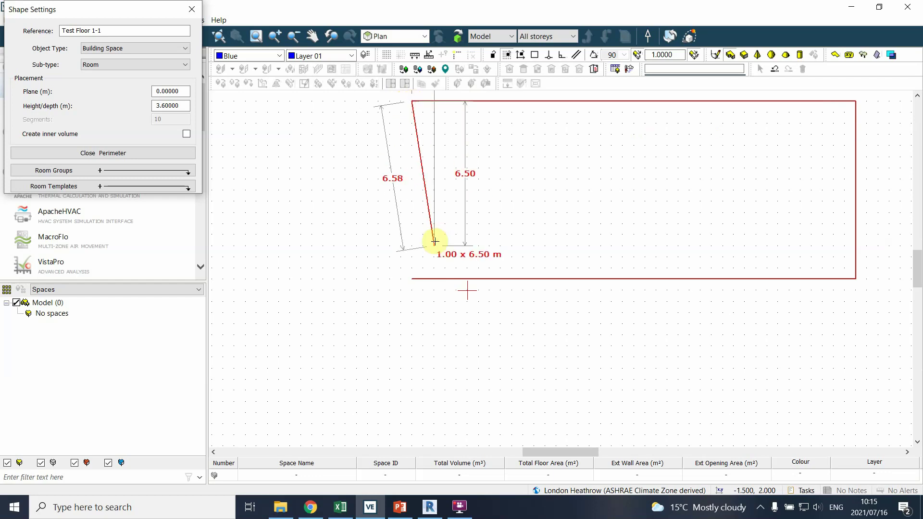
left_click(415, 279)
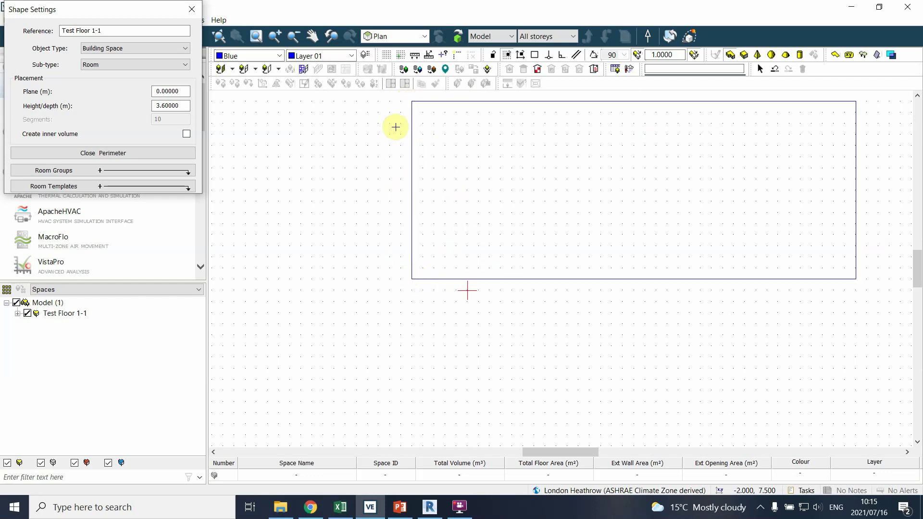
Step: Delete the Test Floor 1-1 space and confirm, leaving the model with no spaces
mouse_move(685, 241)
middle_mouse_down()
mouse_move(653, 241)
mouse_move(637, 274)
middle_mouse_up()
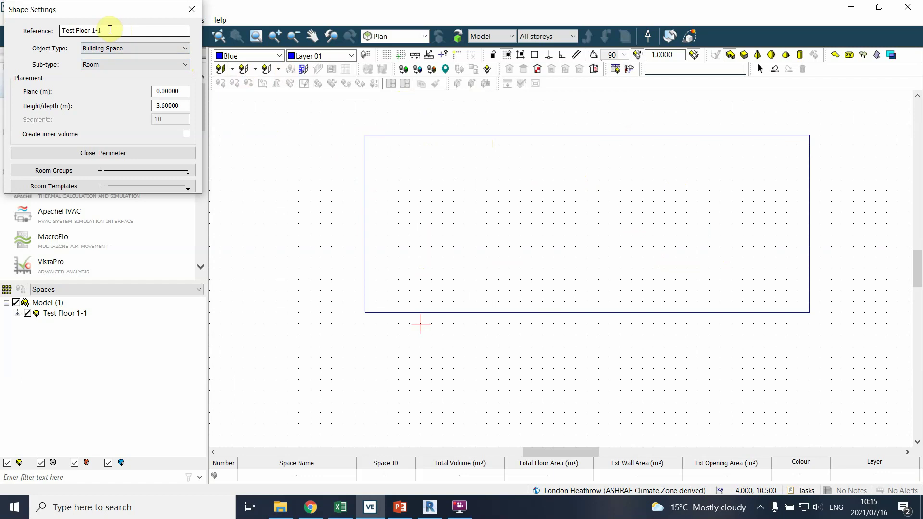
left_click_drag(108, 29, 96, 30)
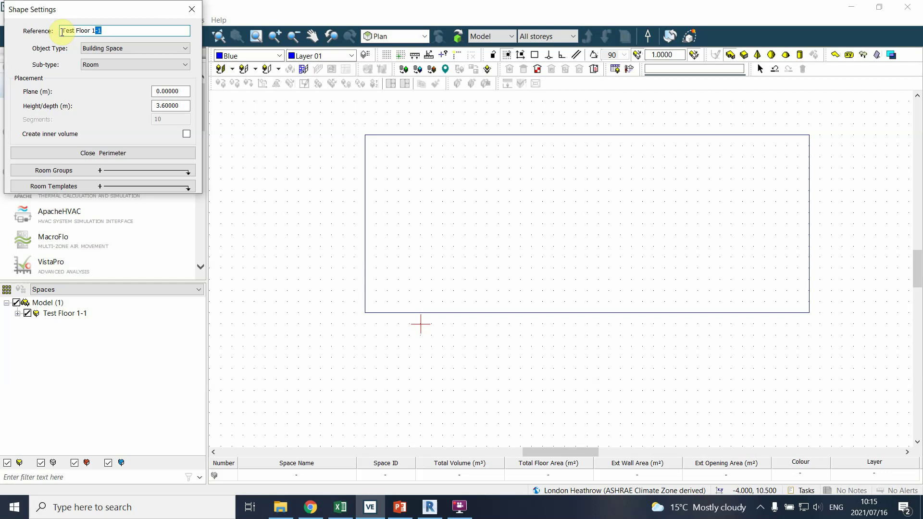
left_click(191, 9)
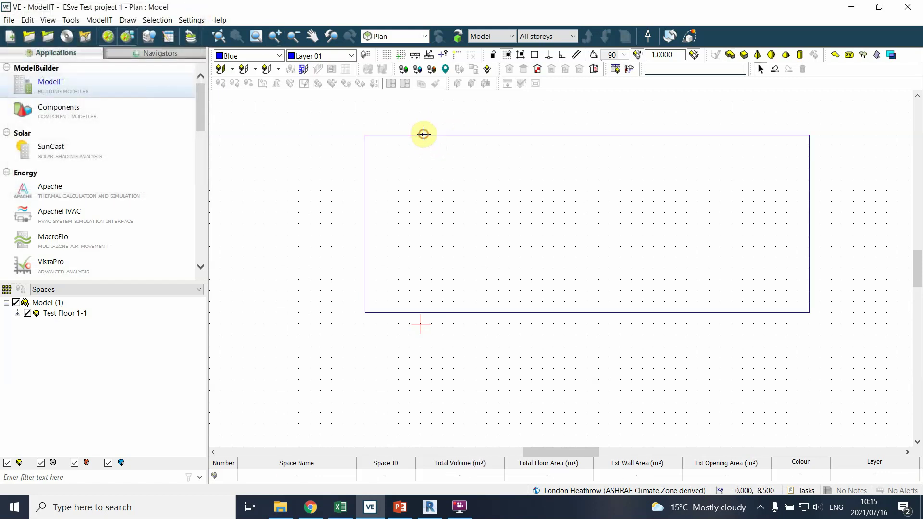
key("Delete")
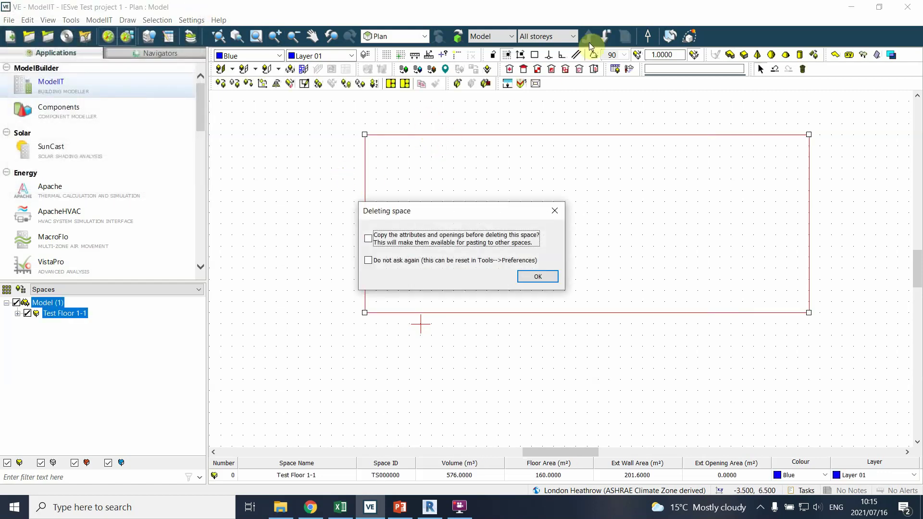
left_click(537, 278)
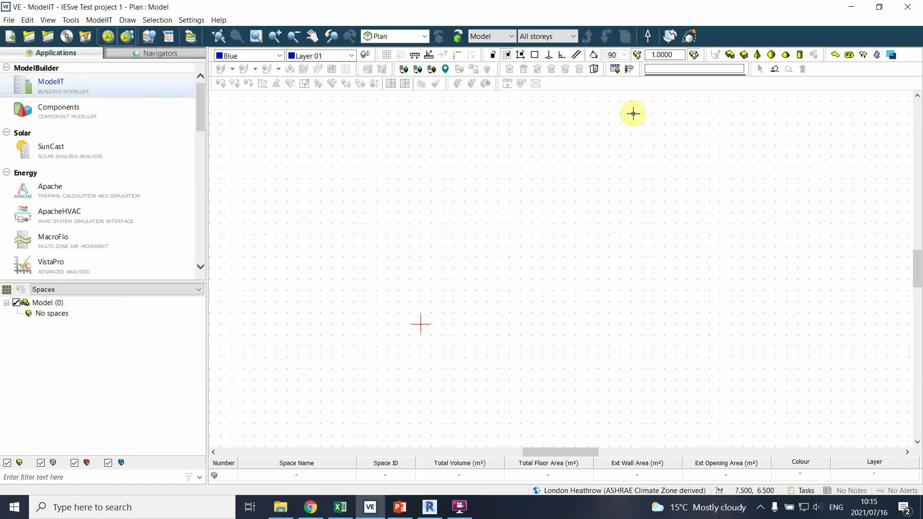
left_click(730, 54)
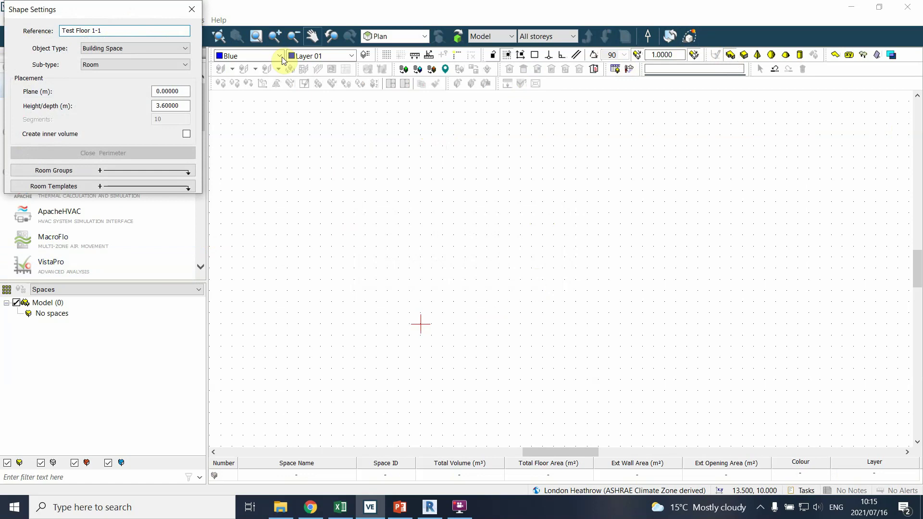
Step: Rename the room reference to 'Test Floor 1', keeping Building Space type and Room sub-type
left_click(112, 30)
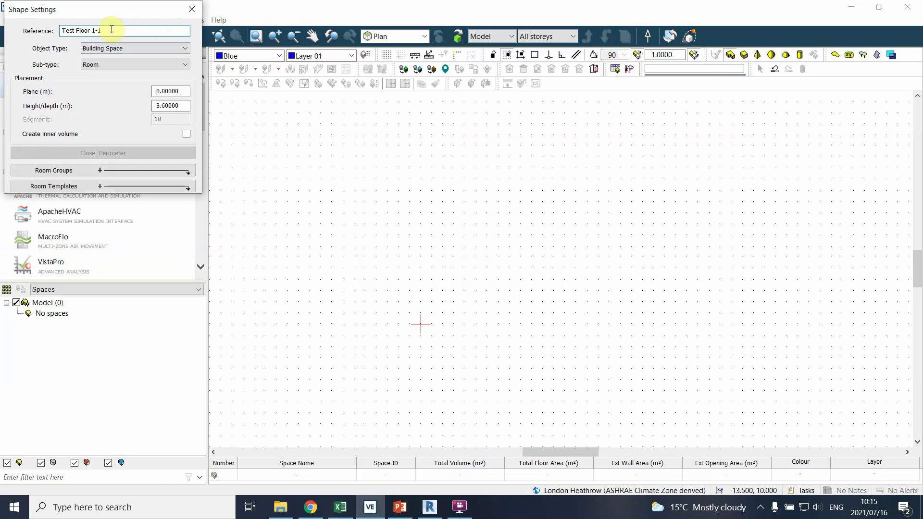
key("BackSpace")
key("BackSpace")
left_click(129, 48)
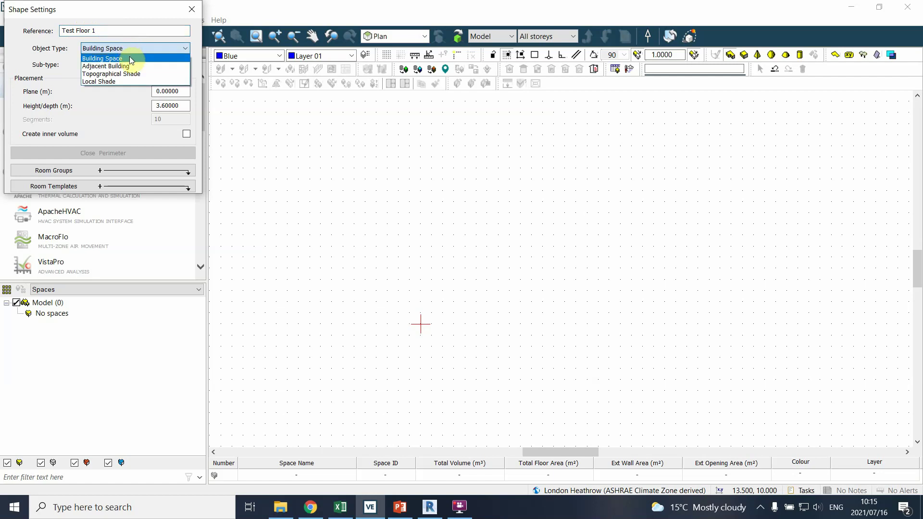
left_click(131, 59)
left_click(137, 48)
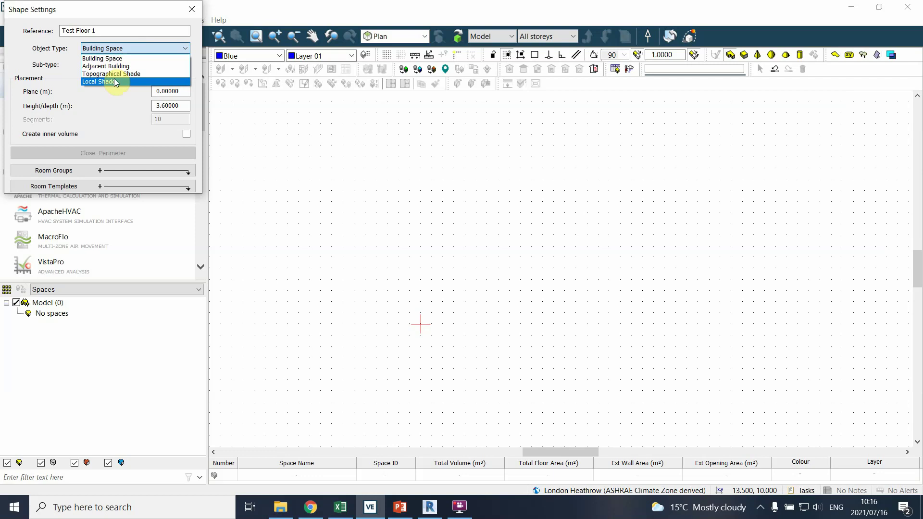
left_click(115, 94)
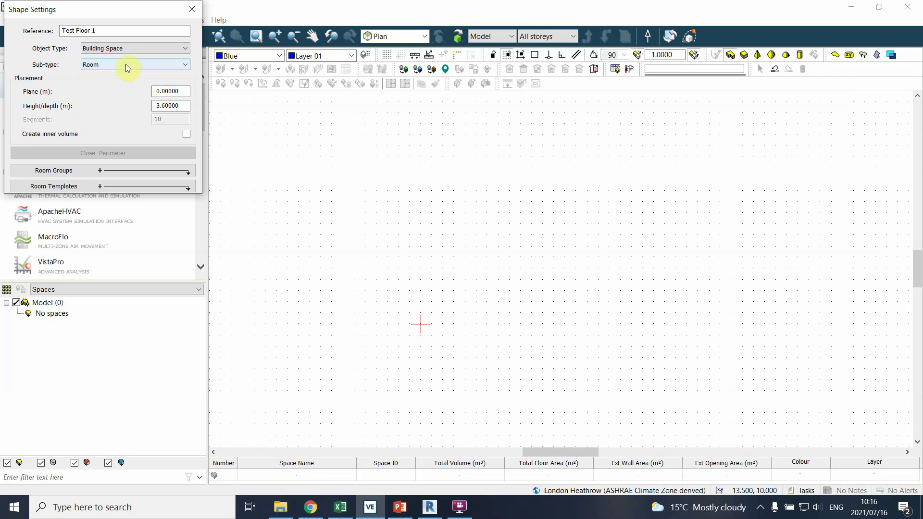
left_click(125, 65)
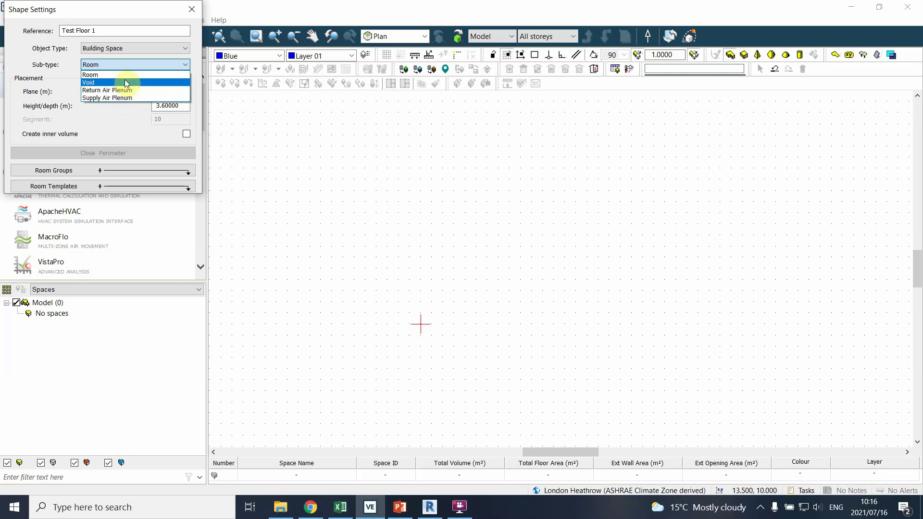
left_click(135, 65)
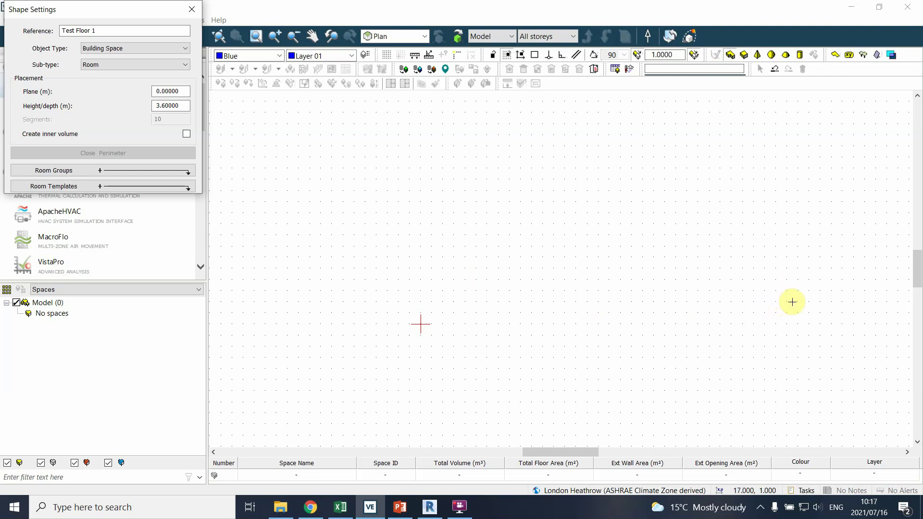
Step: Draw Test Floor 1 as a 20 m × 8 m rectangle by its four corners and close it
left_click(685, 302)
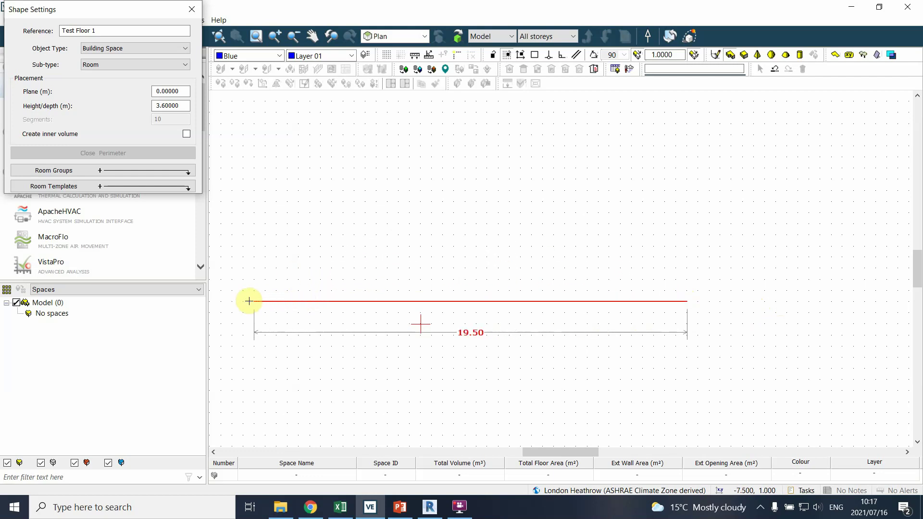
left_click(239, 302)
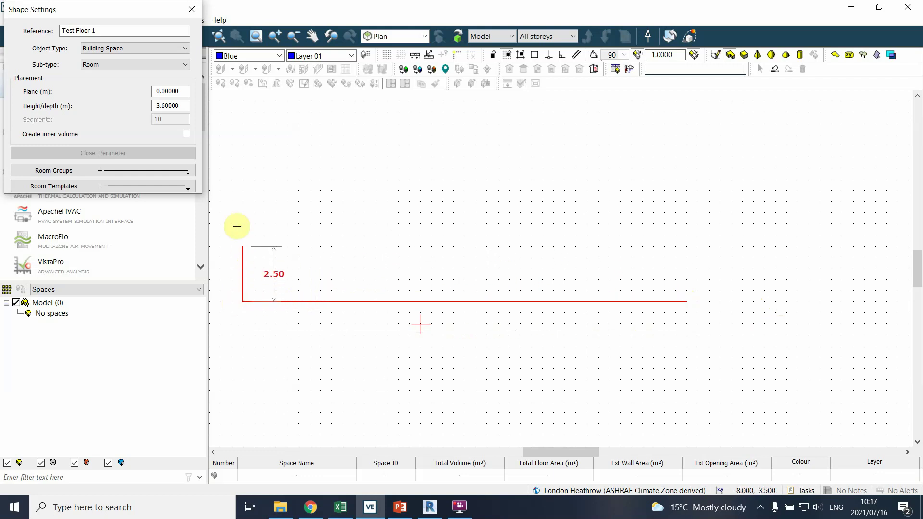
left_click(237, 124)
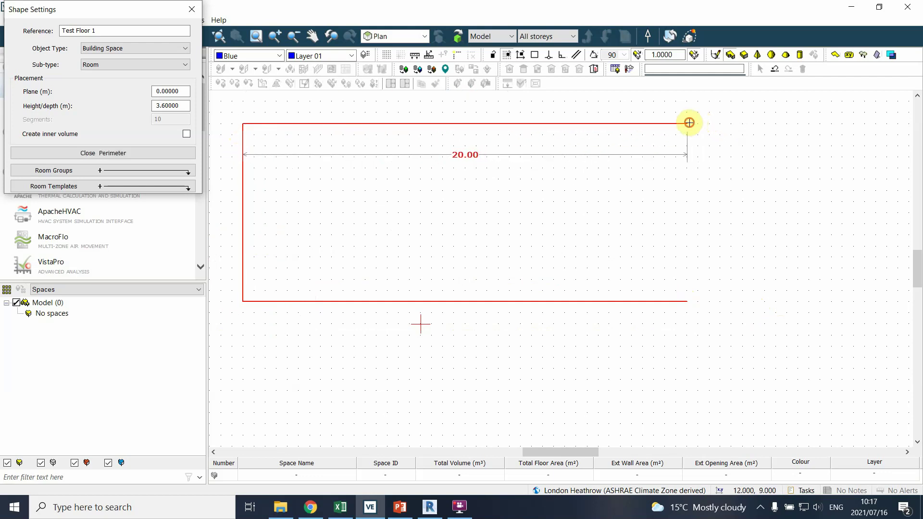
left_click(687, 123)
left_click(685, 301)
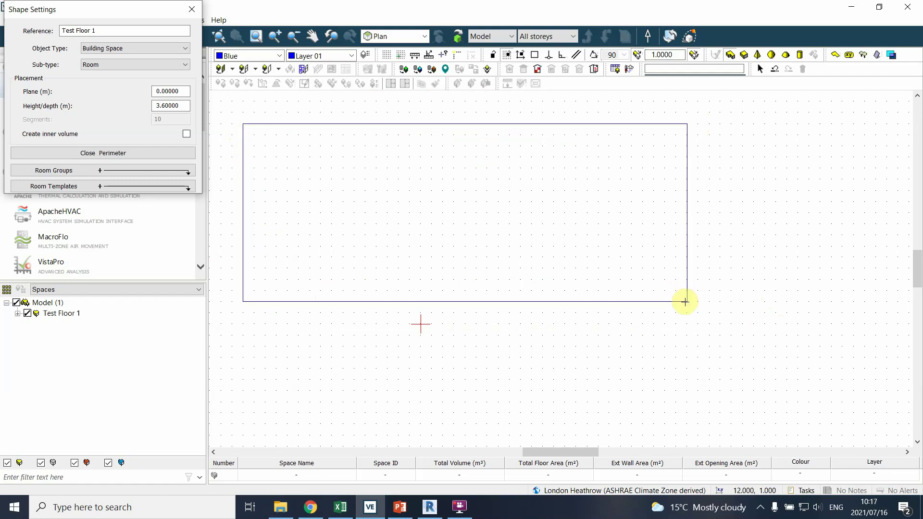
left_click(294, 36)
left_click(350, 187)
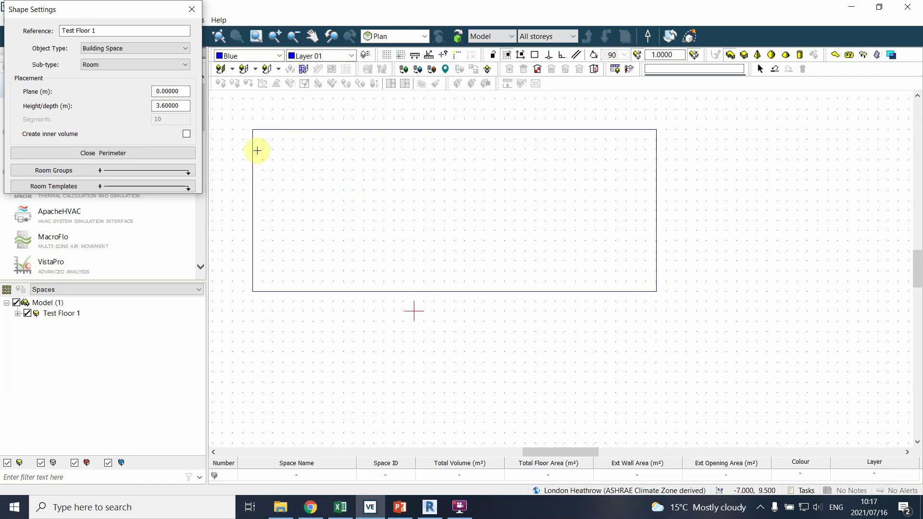
middle_click_drag(310, 208, 346, 218)
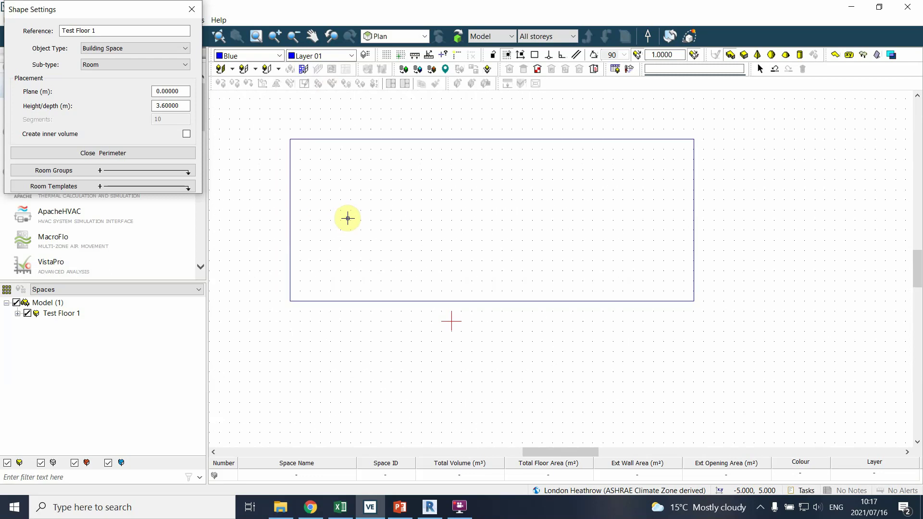
scroll(354, 188, "up", 1)
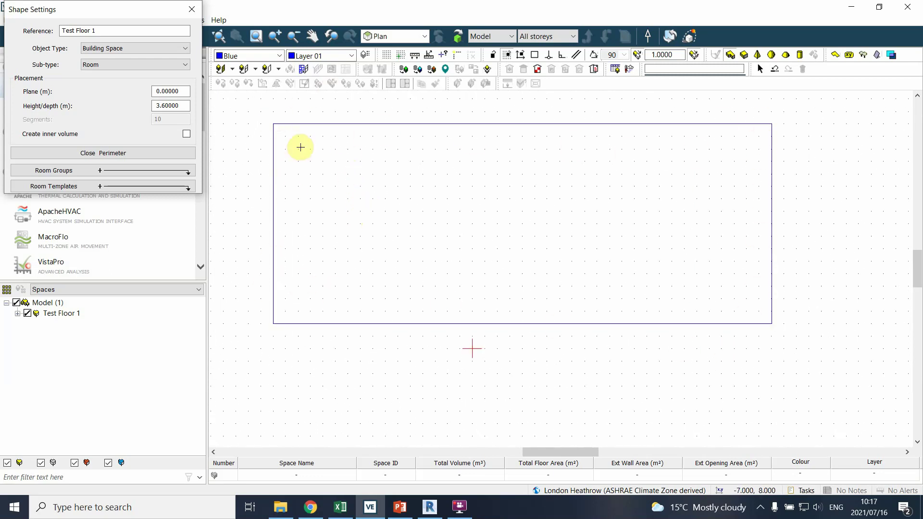
scroll(367, 184, "down", 1)
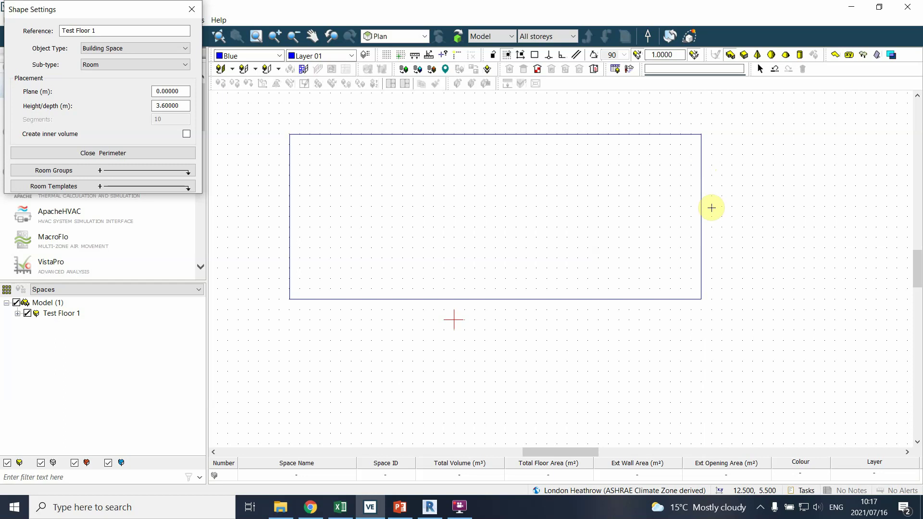
scroll(579, 234, "down", 1)
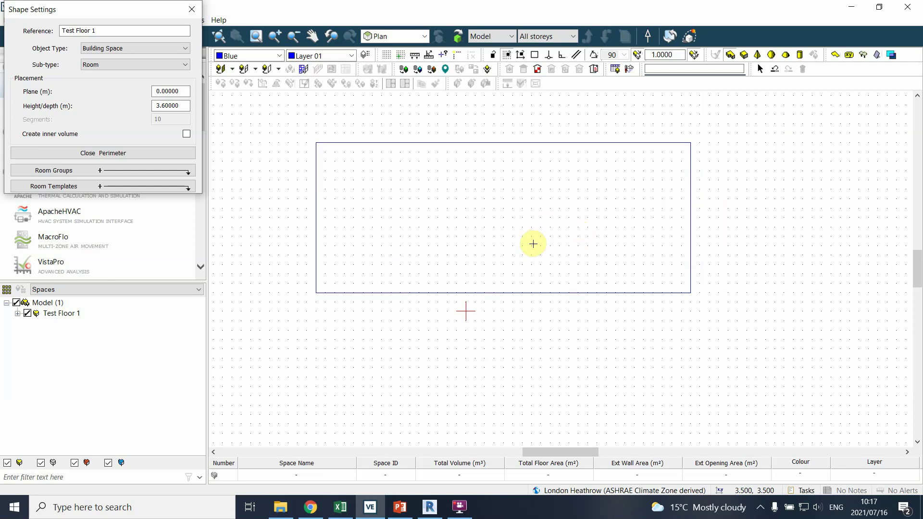
scroll(532, 243, "up", 1)
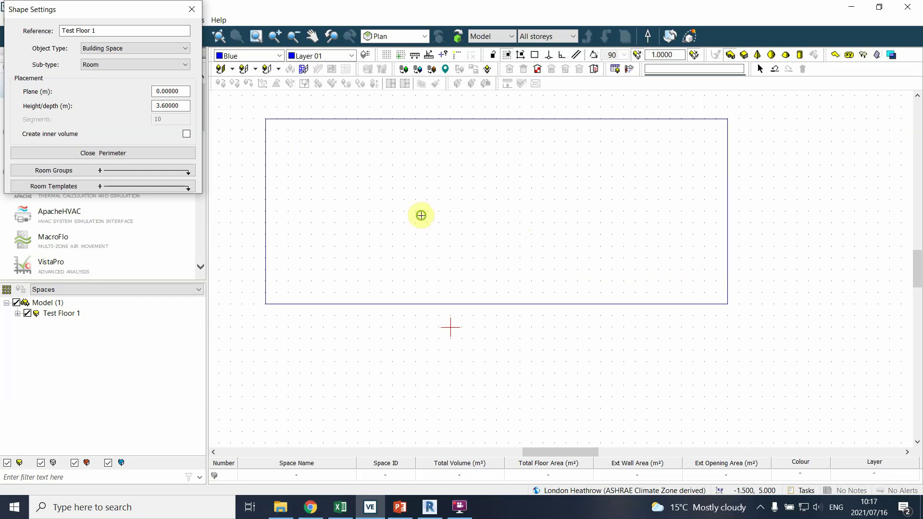
middle_click_drag(420, 214, 462, 245)
scroll(478, 269, "down", 1)
scroll(462, 245, "up", 1)
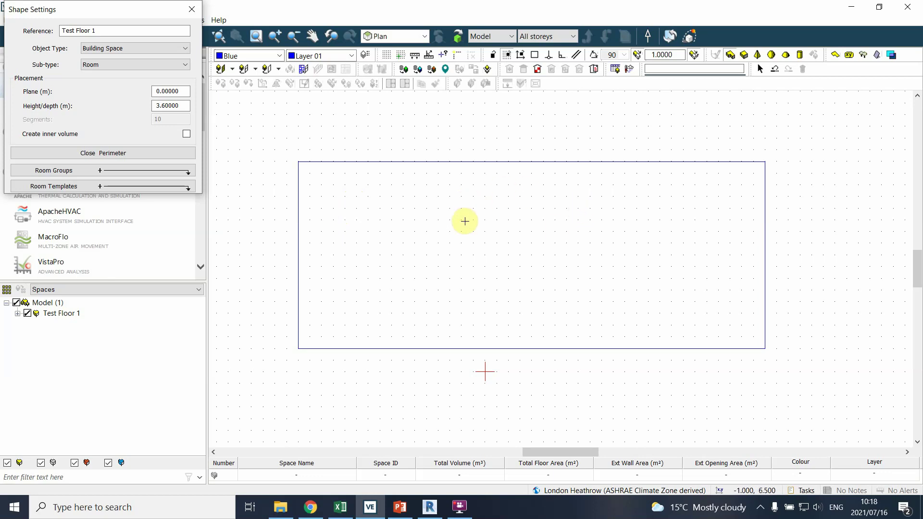
scroll(406, 222, "down", 2)
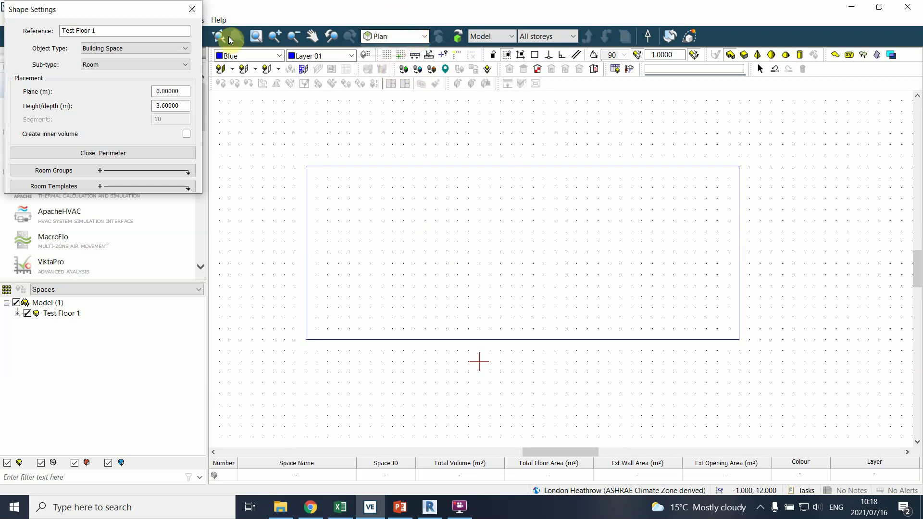
Step: Close the shape settings and review the view directions list, staying in plan view
left_click(191, 9)
left_click(617, 265)
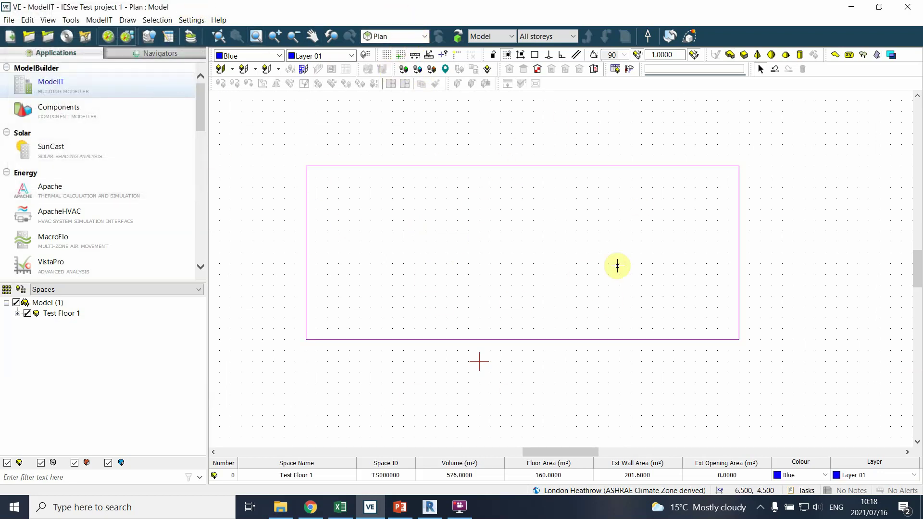
left_click(428, 139)
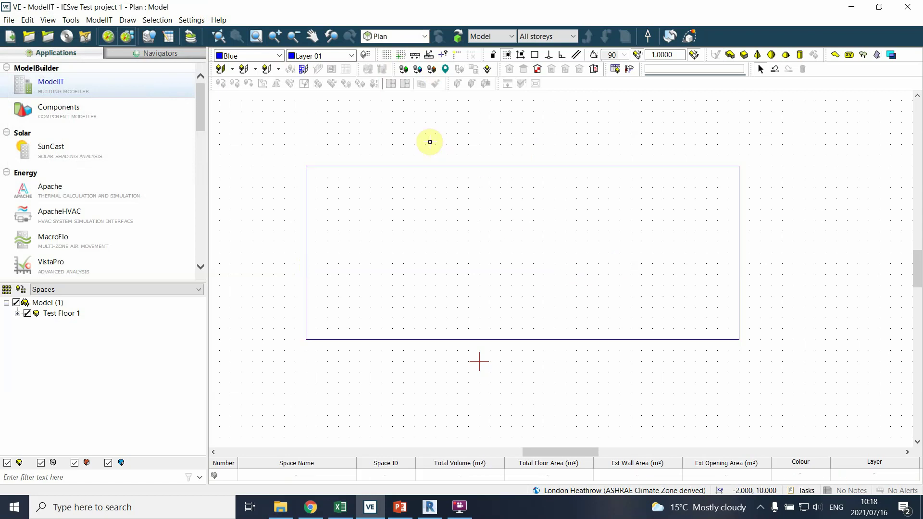
left_click(426, 36)
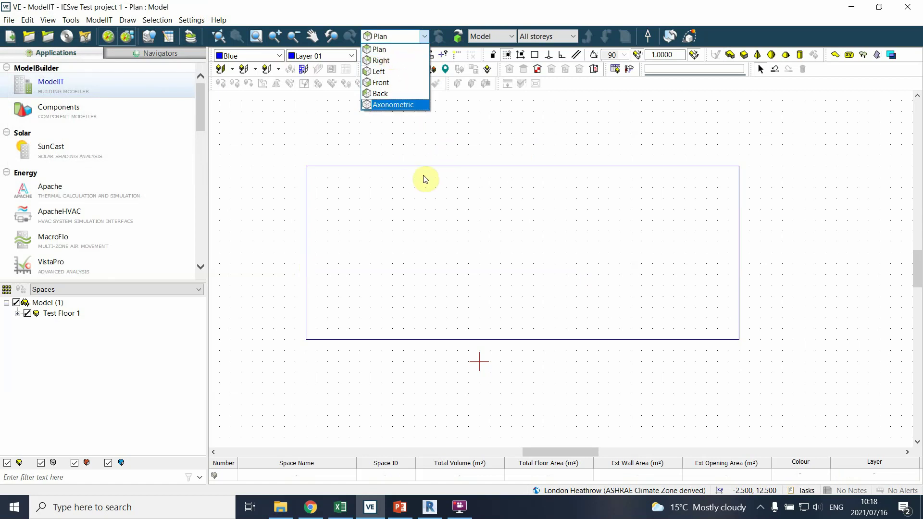
left_click(428, 147)
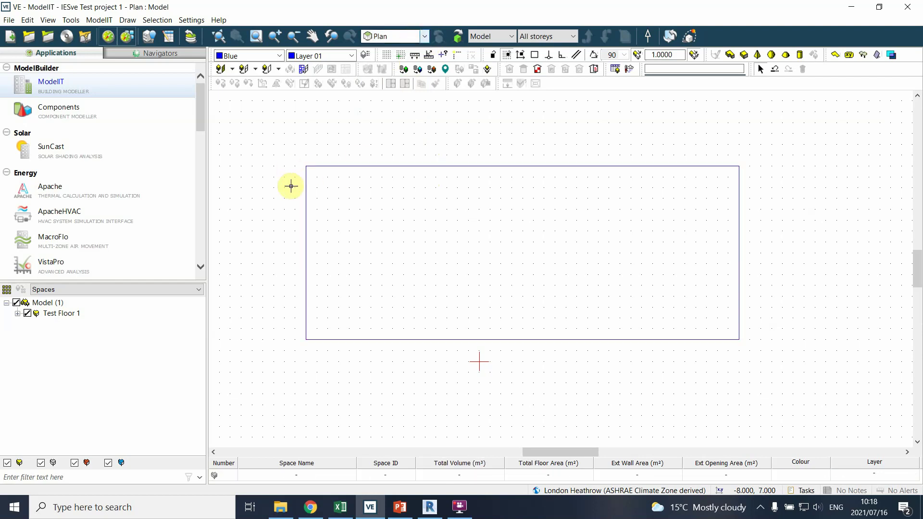
left_click(371, 339)
left_click(620, 168)
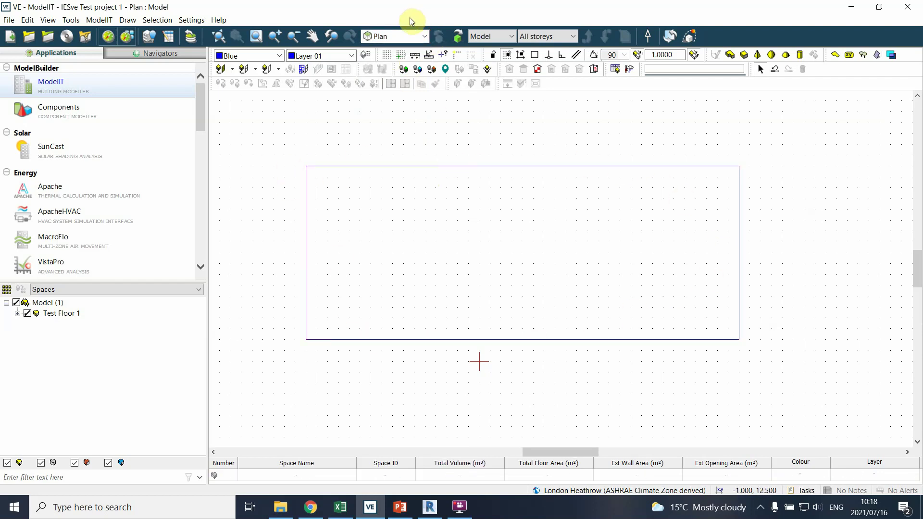
Step: Switch to axonometric view and orbit to enlarge the Test Floor 1 box
left_click(425, 37)
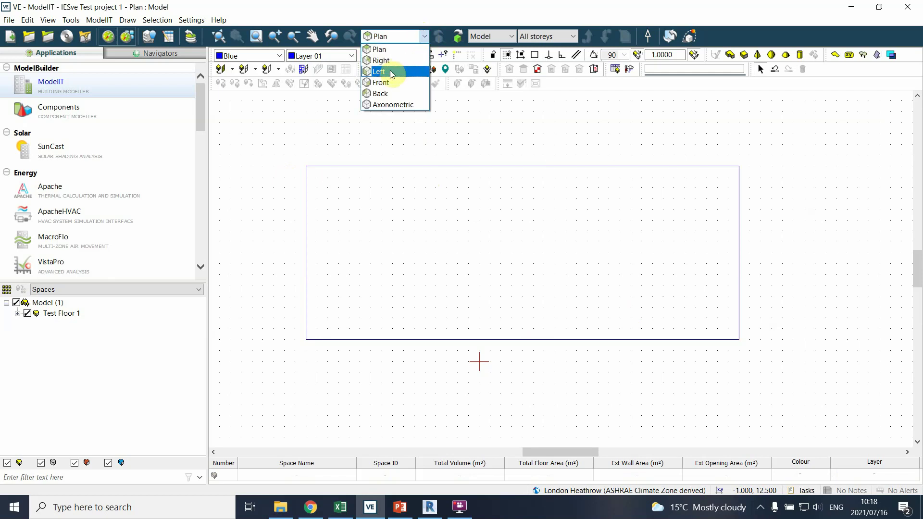
left_click(395, 103)
left_click(540, 261)
middle_click_drag(544, 274, 468, 264)
left_click(467, 264)
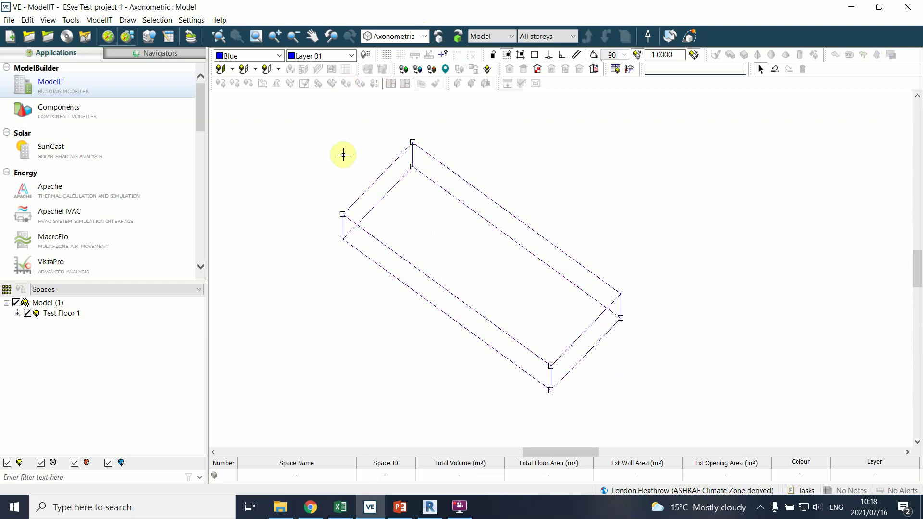
Step: Expand and collapse Test Floor 1's surfaces in the Spaces tree, then show the Left elevation
double_click(57, 315)
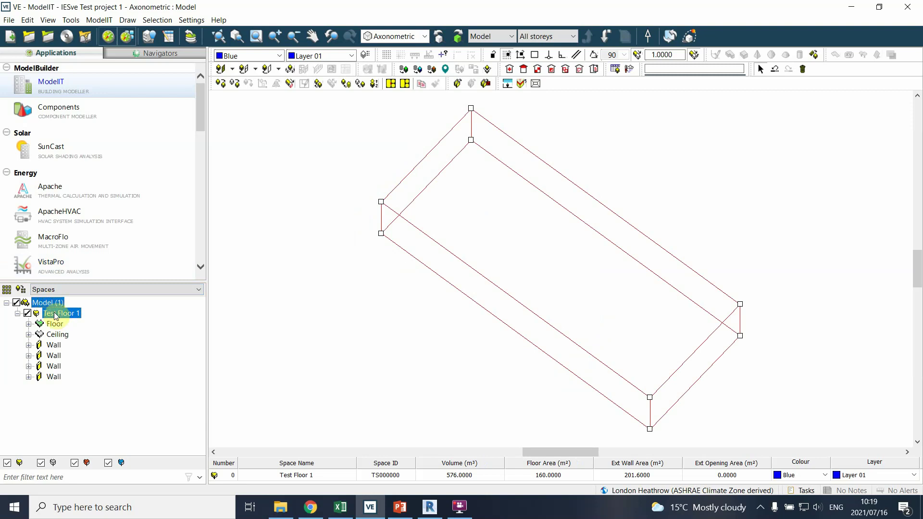
double_click(56, 316)
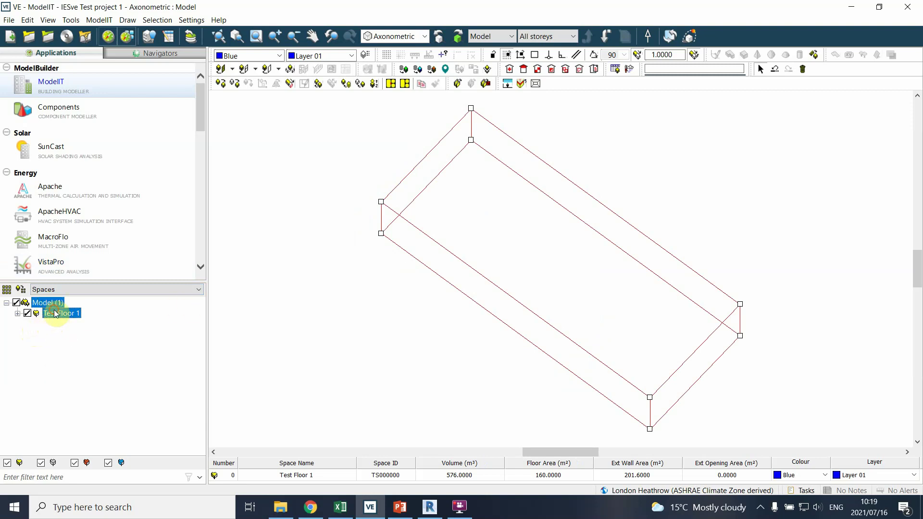
left_click(370, 226)
middle_click_drag(482, 214, 319, 269)
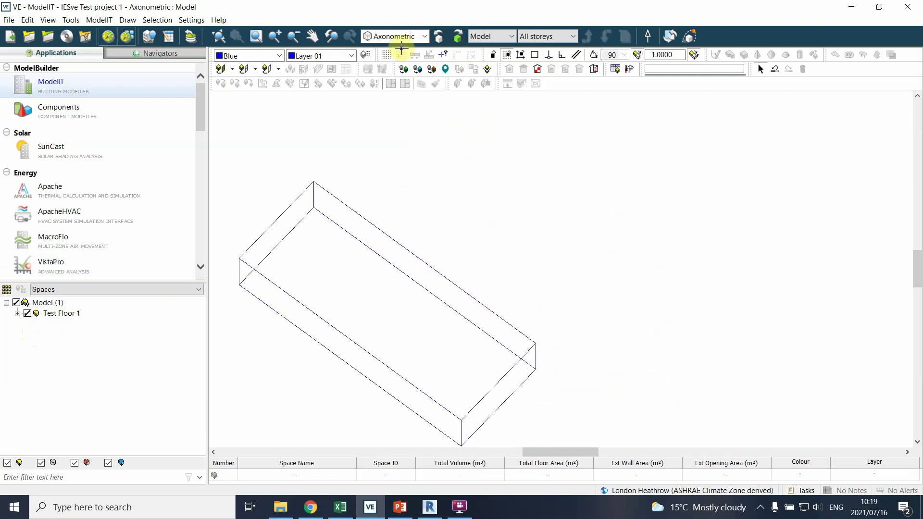
left_click(392, 36)
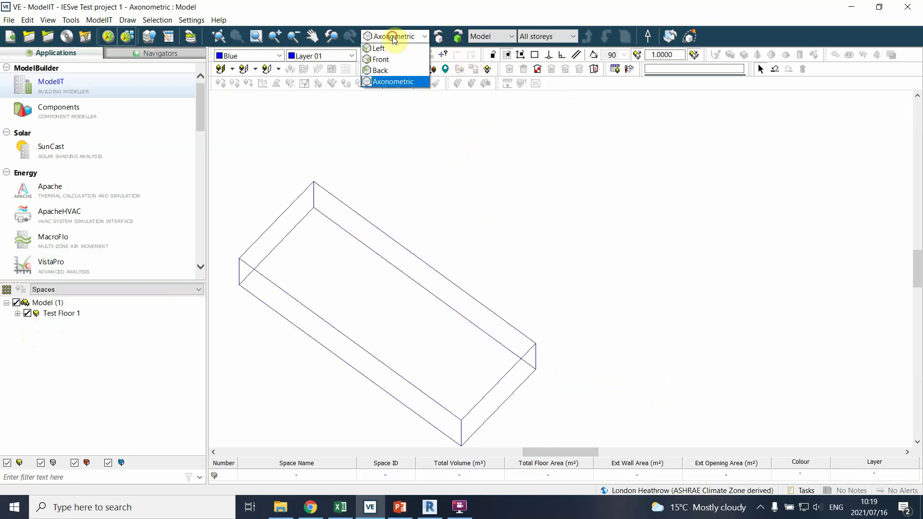
left_click(386, 71)
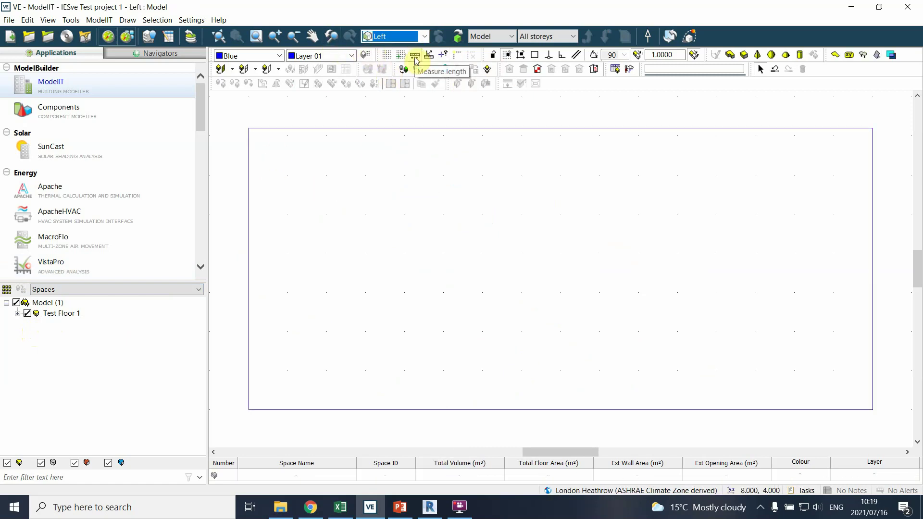
Step: Measure Test Floor 1's height from its top-left to bottom-left corner, reading 3.6 m
left_click(249, 128)
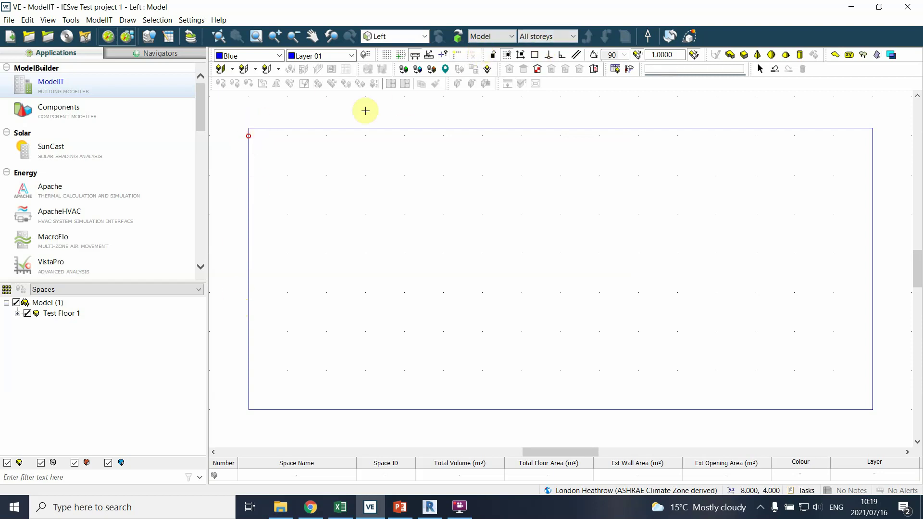
left_click(326, 136)
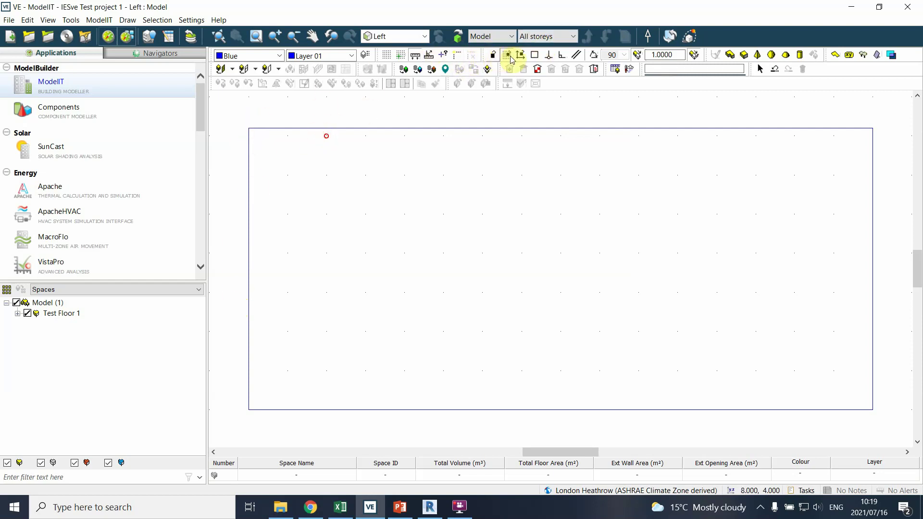
left_click(535, 54)
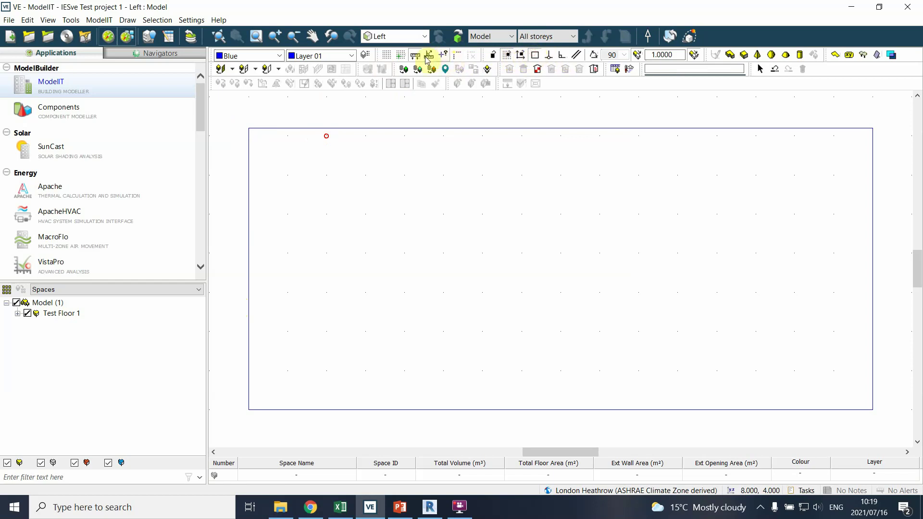
left_click(248, 128)
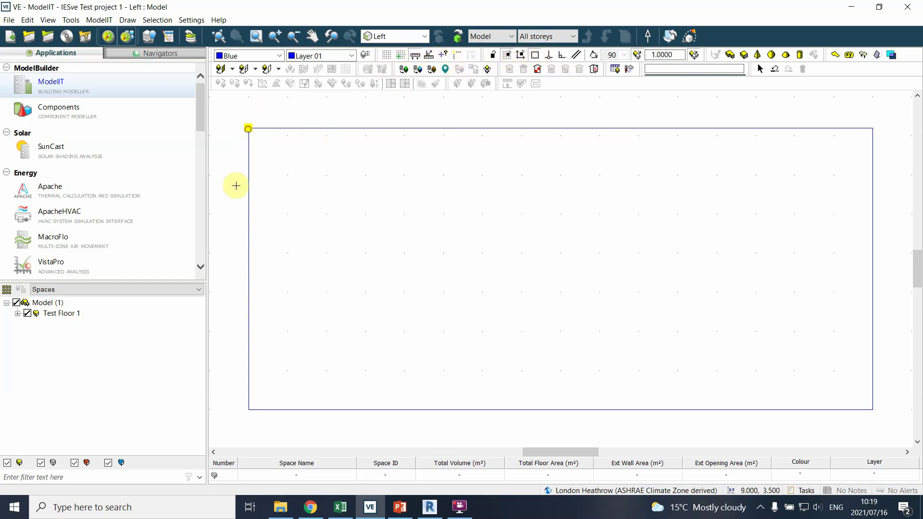
left_click(248, 409)
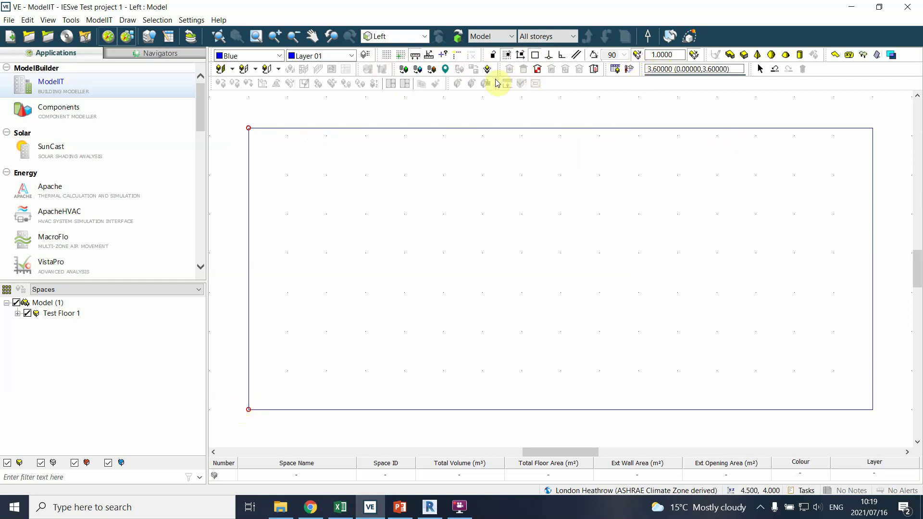
left_click(366, 135)
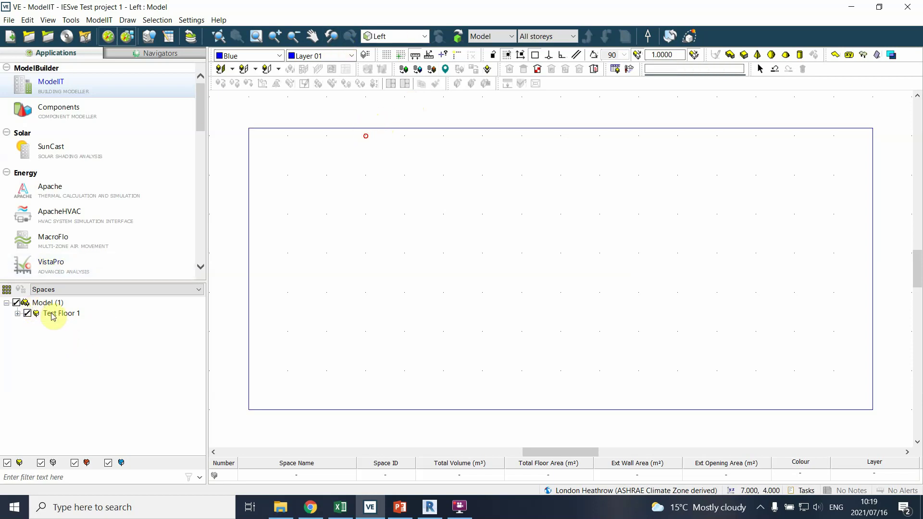
Step: Cycle the view through Axonometric, Back and Front, return to Plan, then select Test Floor 1
left_click(424, 36)
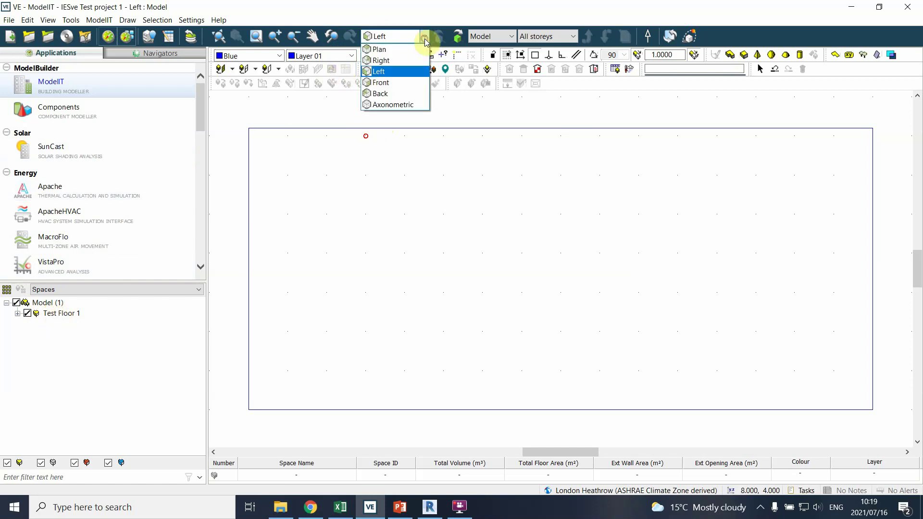
left_click(382, 104)
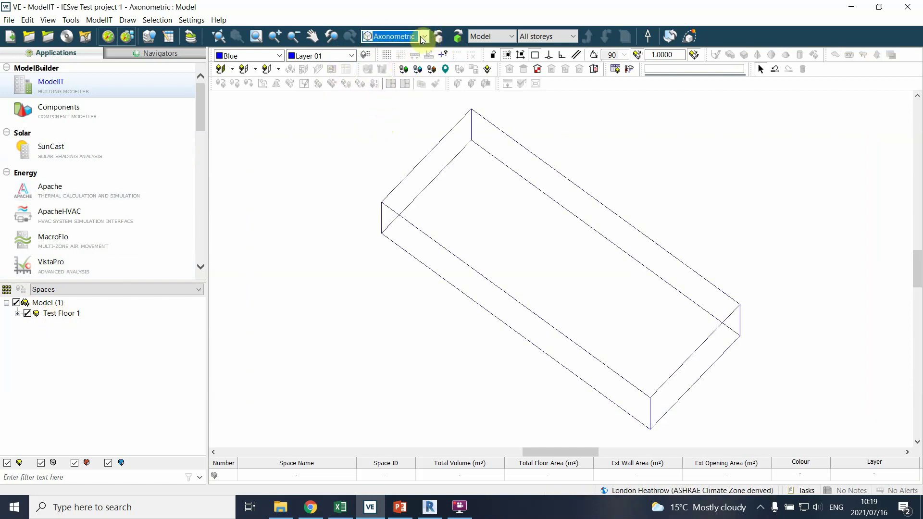
left_click(424, 39)
left_click(382, 94)
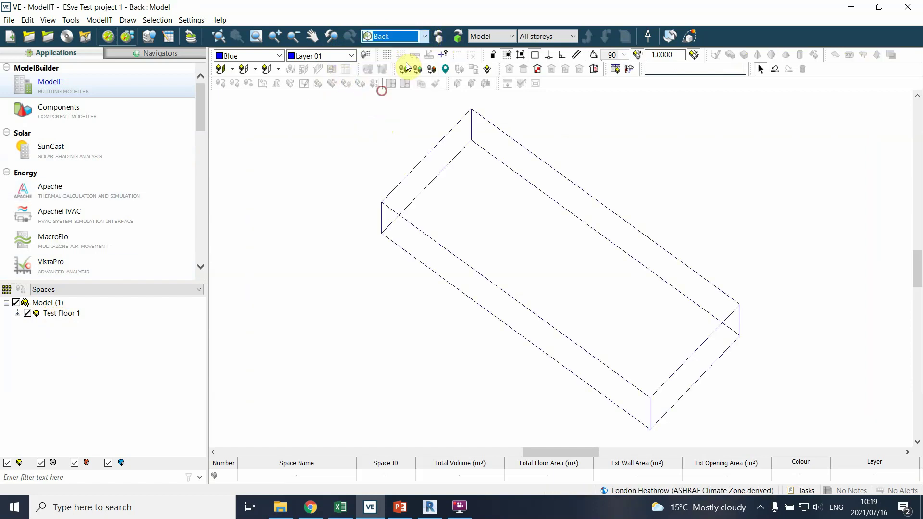
left_click(424, 39)
left_click(382, 83)
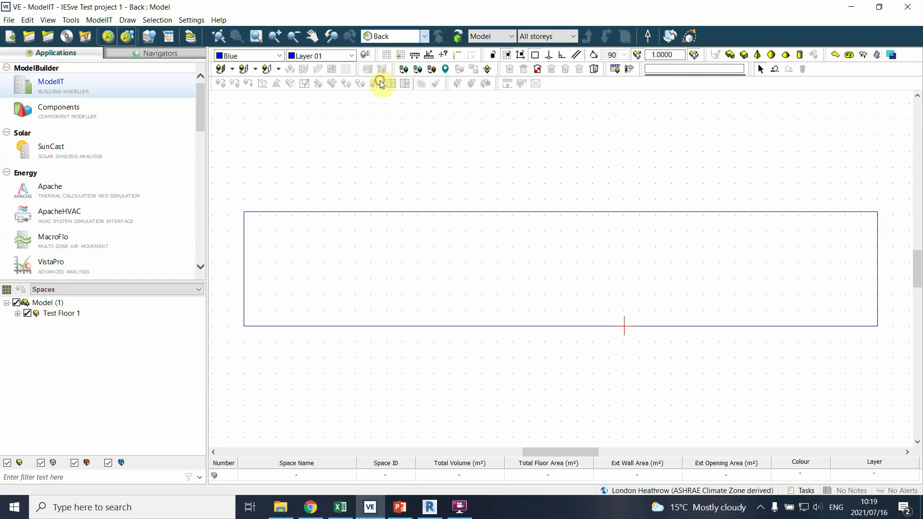
left_click(424, 36)
left_click(388, 56)
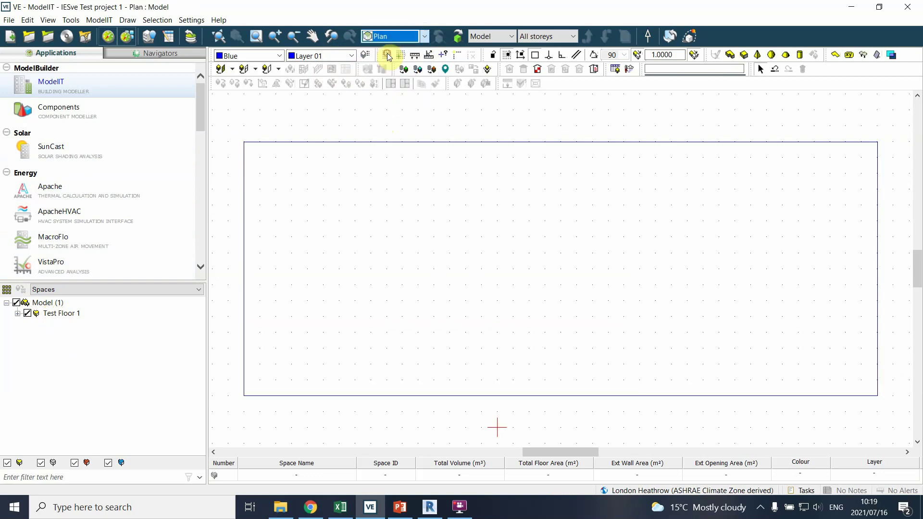
left_click(401, 144)
Step: In axonometric view, descend to surface level and take Test Floor 1's third wall into Opening mode
left_click_drag(599, 135, 500, 190)
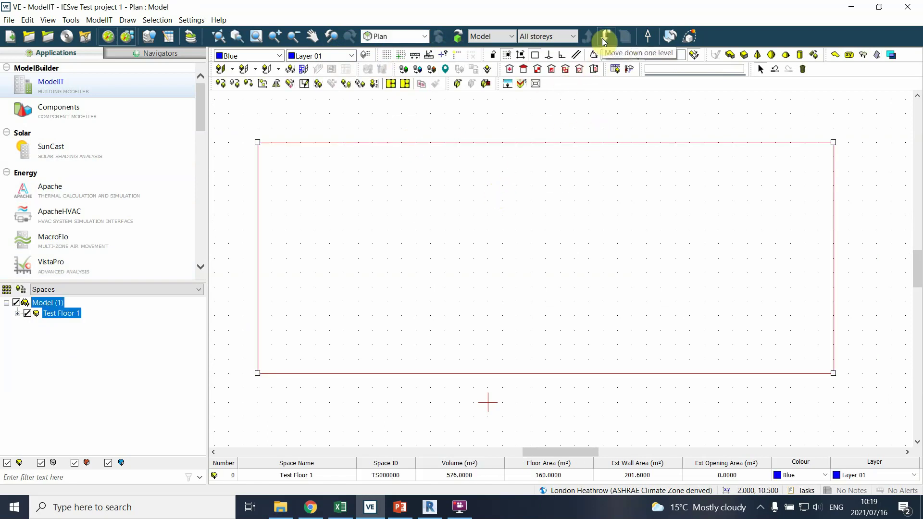
left_click(420, 37)
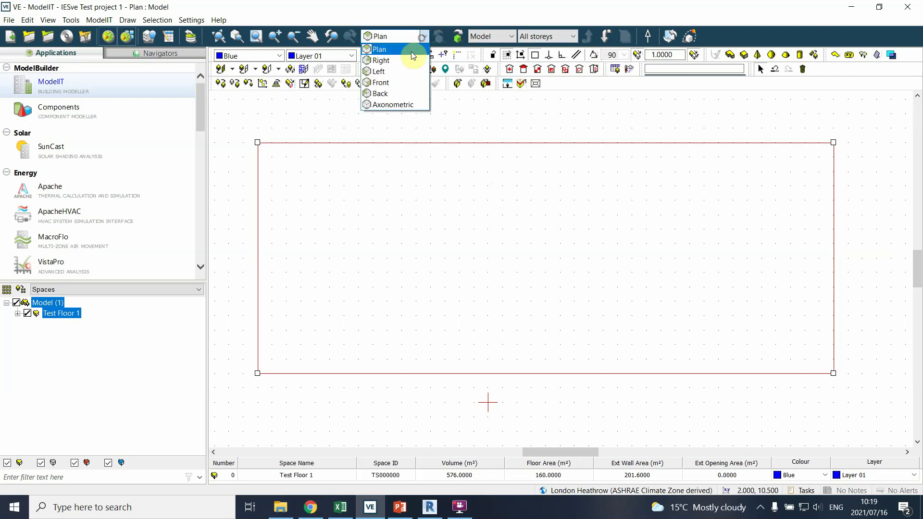
left_click(394, 104)
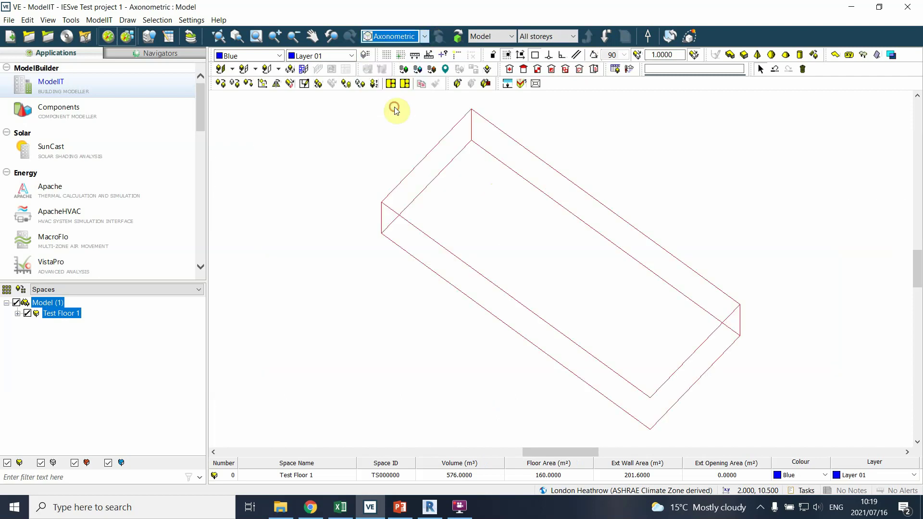
left_click(605, 37)
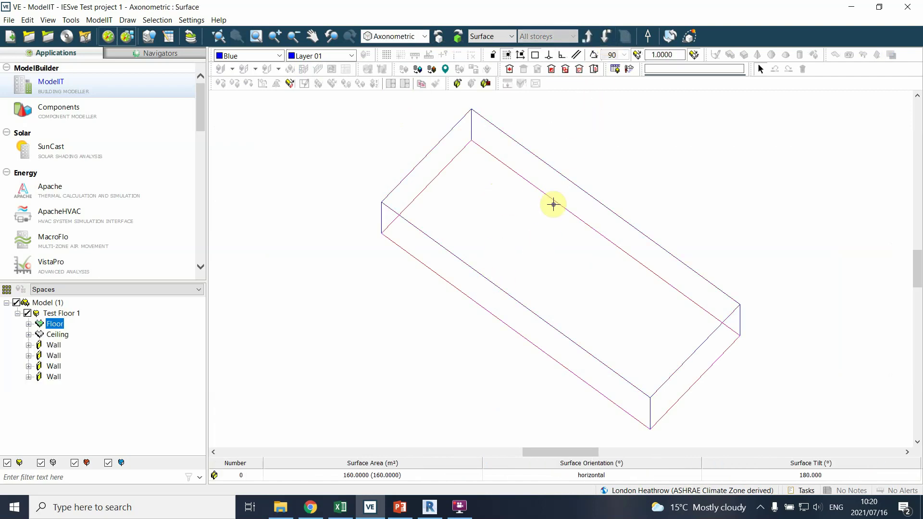
left_click(570, 186)
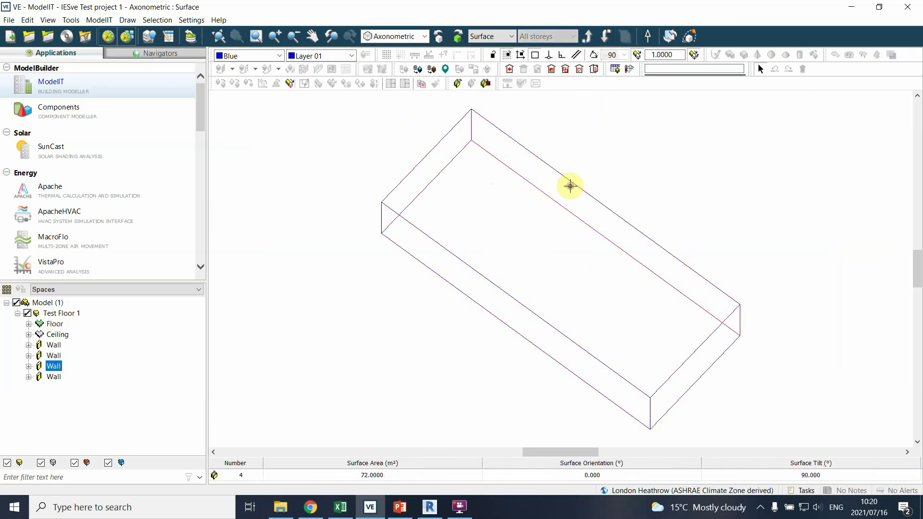
left_click(606, 37)
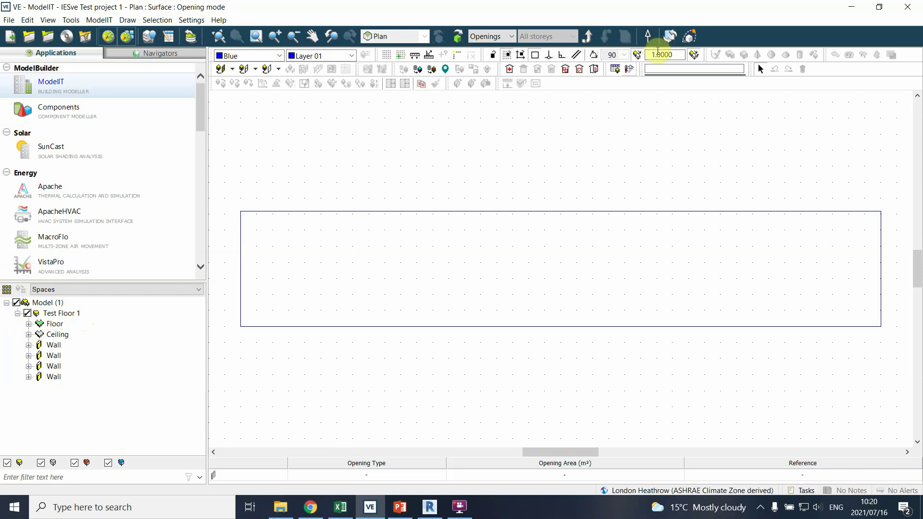
Step: Return to whole-space level, switch to Back view and window-select the Test Floor 1 space
left_click(587, 37)
left_click(588, 37)
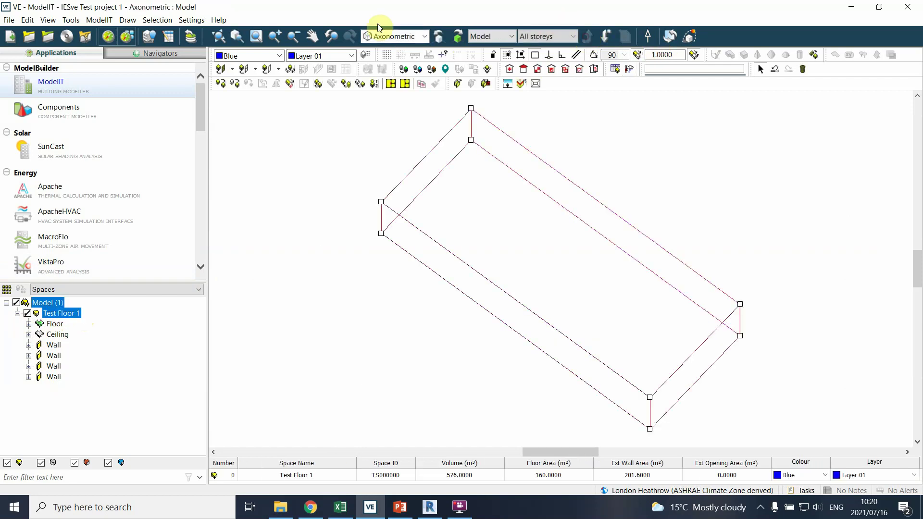
left_click(422, 37)
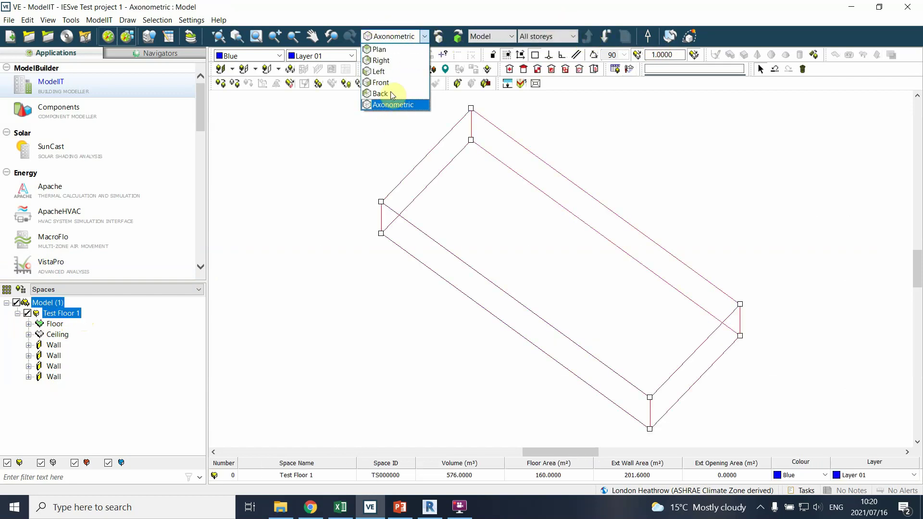
left_click(394, 93)
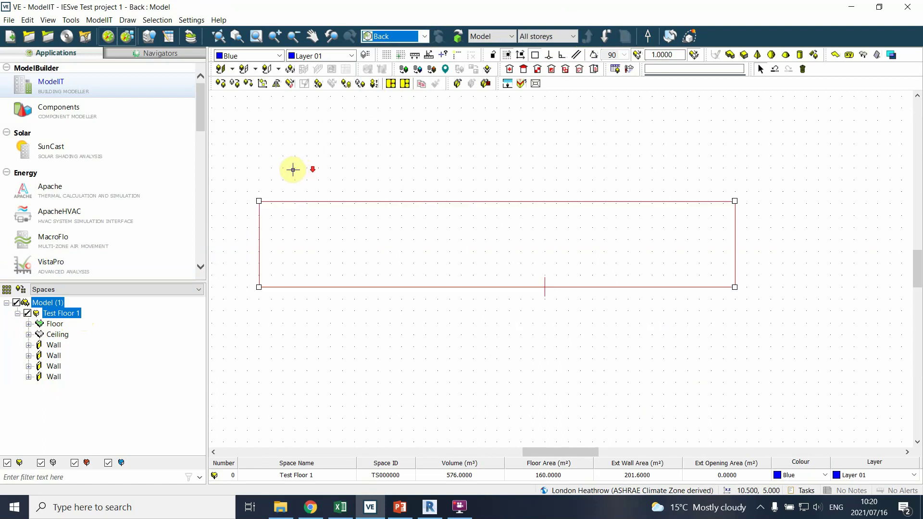
left_click_drag(241, 155, 861, 371)
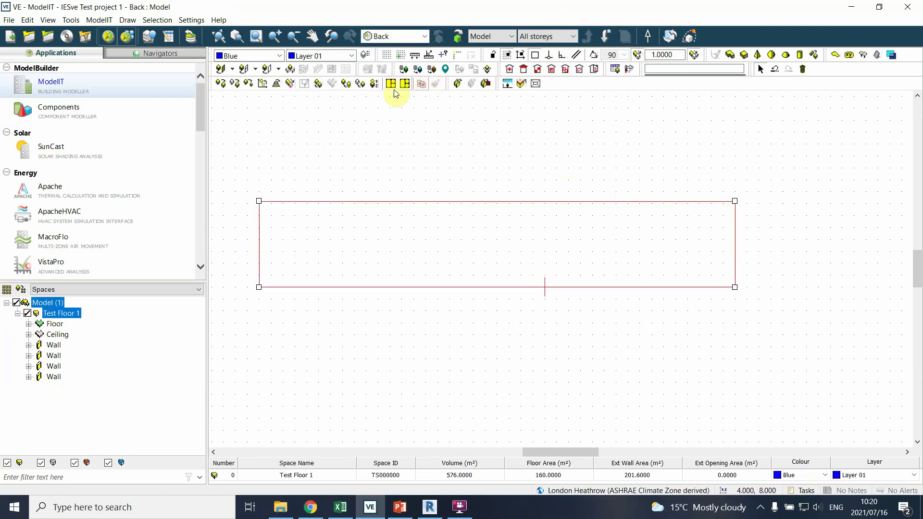
Step: Copy the space from its bottom-left corner to a point 3.6 m directly above, then deselect
left_click(221, 85)
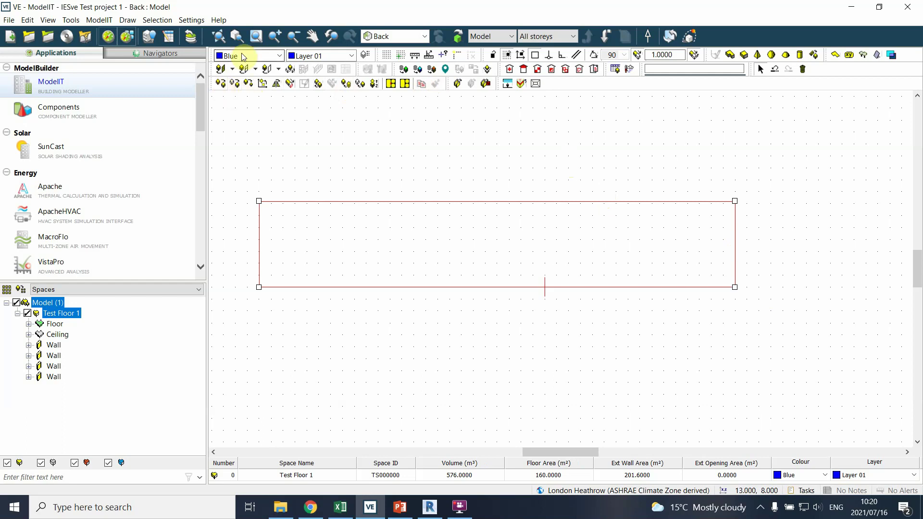
left_click(221, 85)
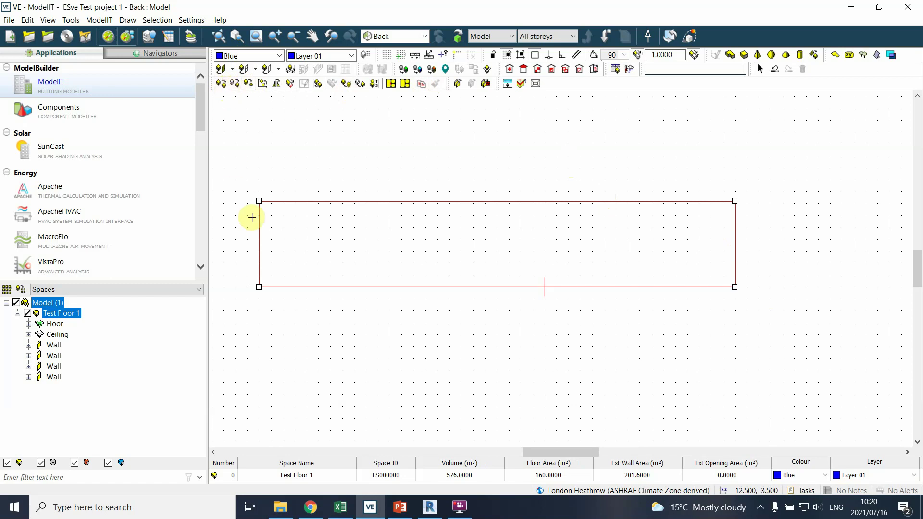
left_click(258, 287)
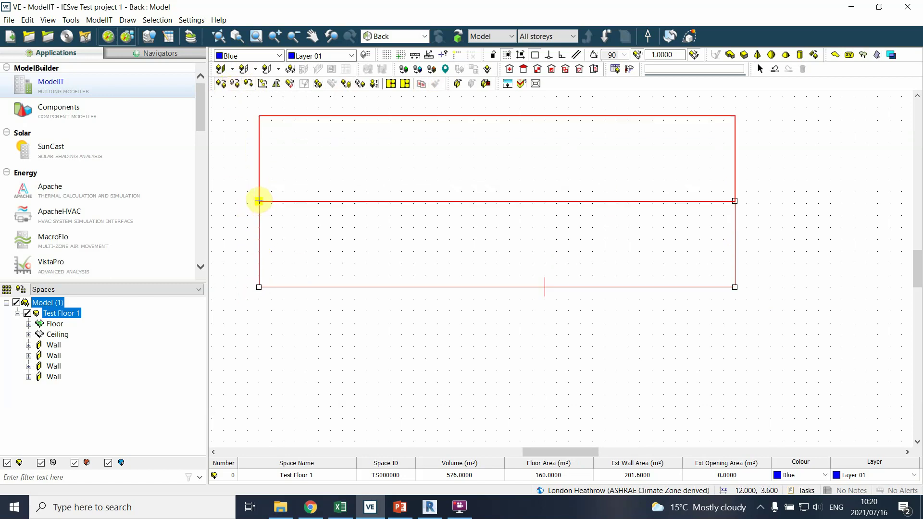
left_click(259, 201)
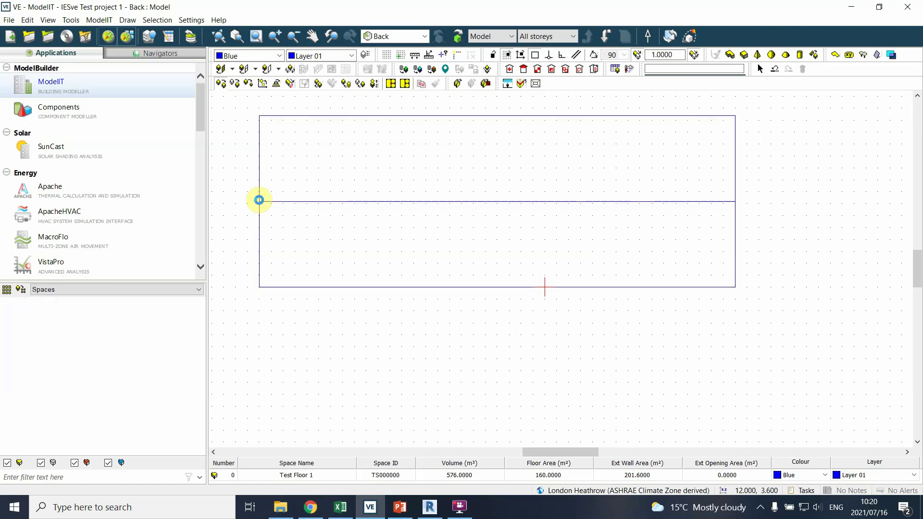
left_click(417, 161)
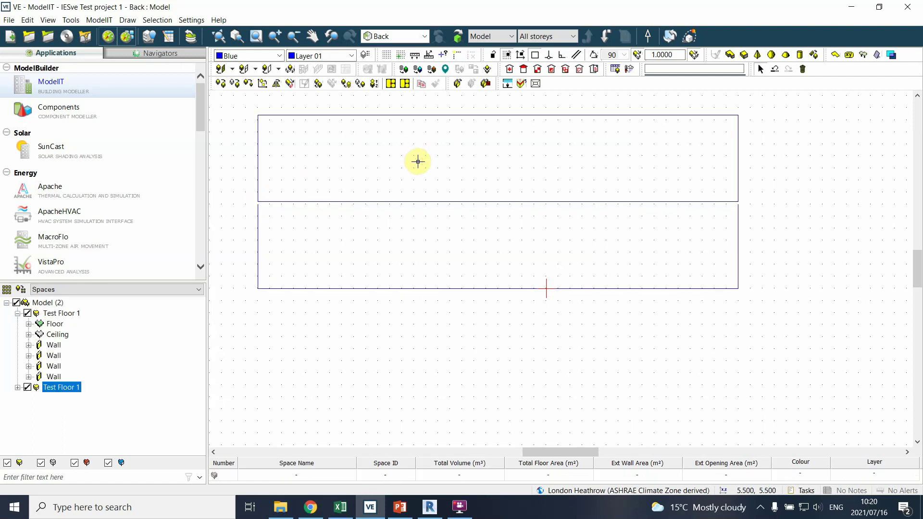
Step: Switch to axonometric view and check the lower Test Floor 1 space by selecting it
left_click(423, 36)
left_click(379, 104)
left_click(477, 239)
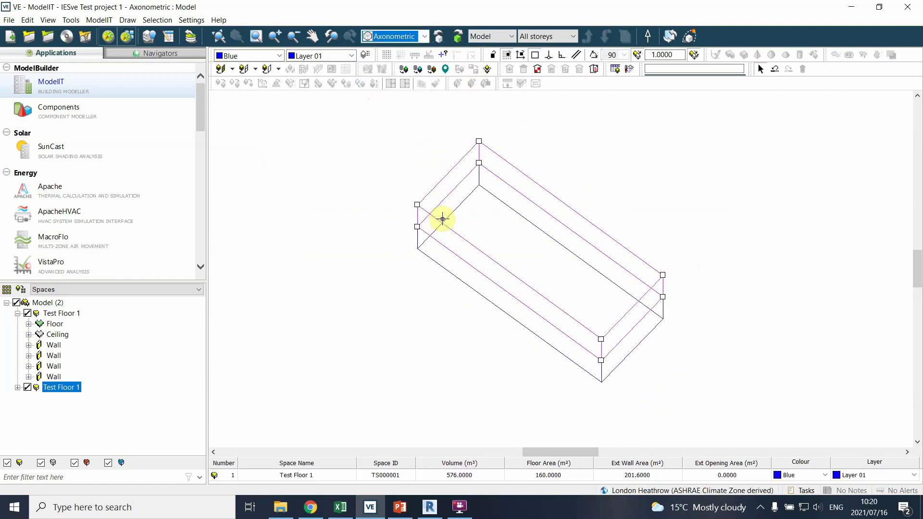
left_click(429, 256)
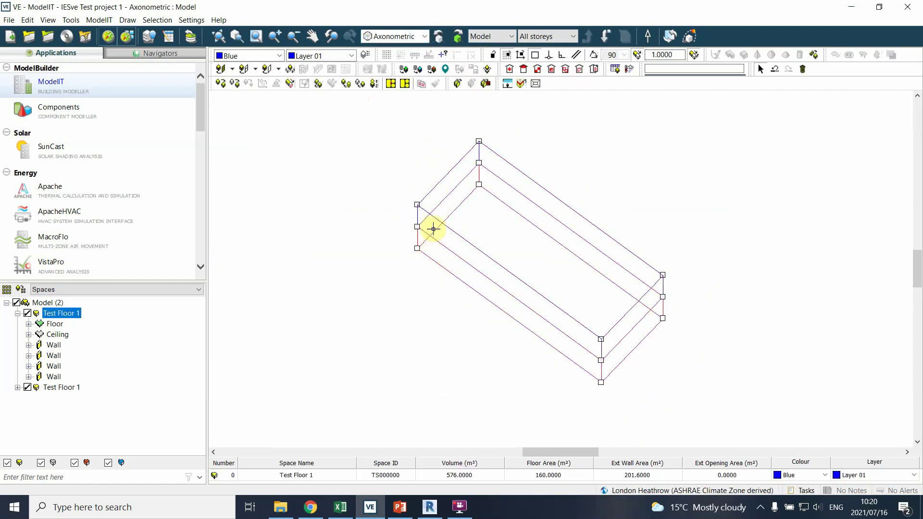
left_click(425, 204)
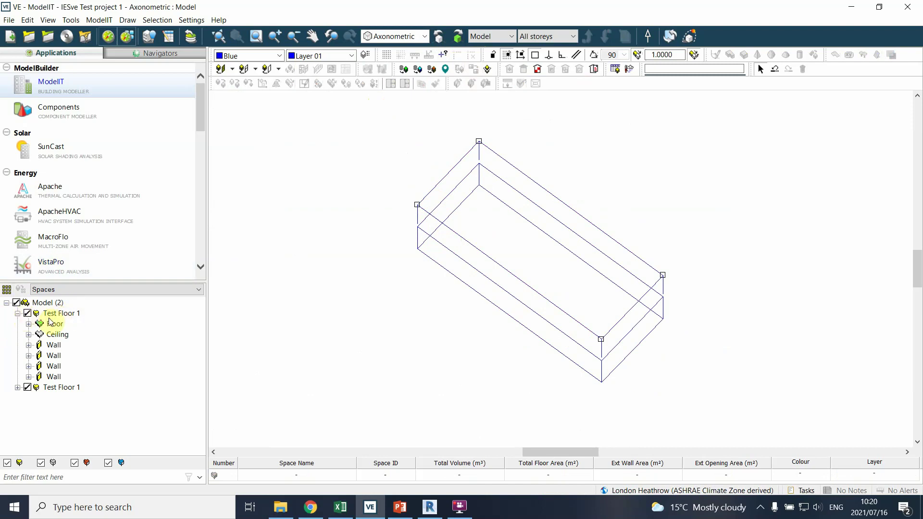
Step: Rename the upper copied space to 'Test Floor 2' through its Properties
left_click(70, 388)
right_click(73, 387)
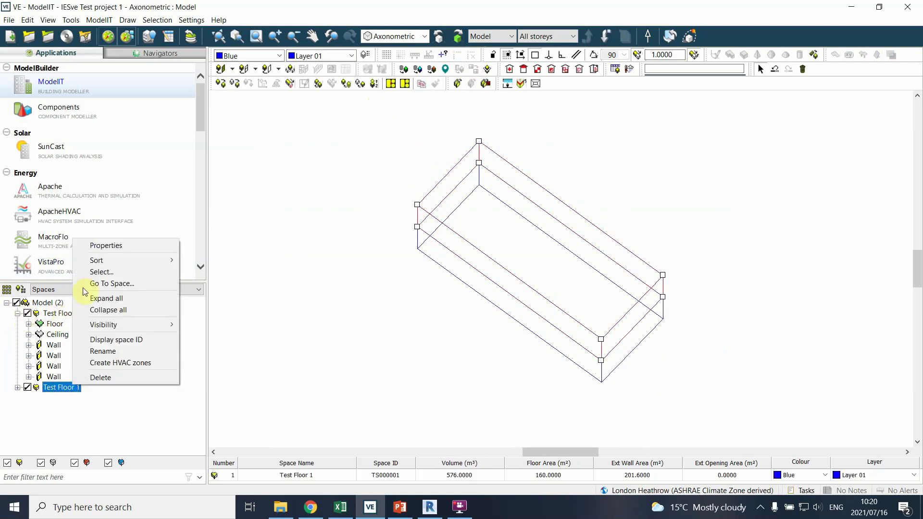
left_click(103, 246)
left_click(422, 235)
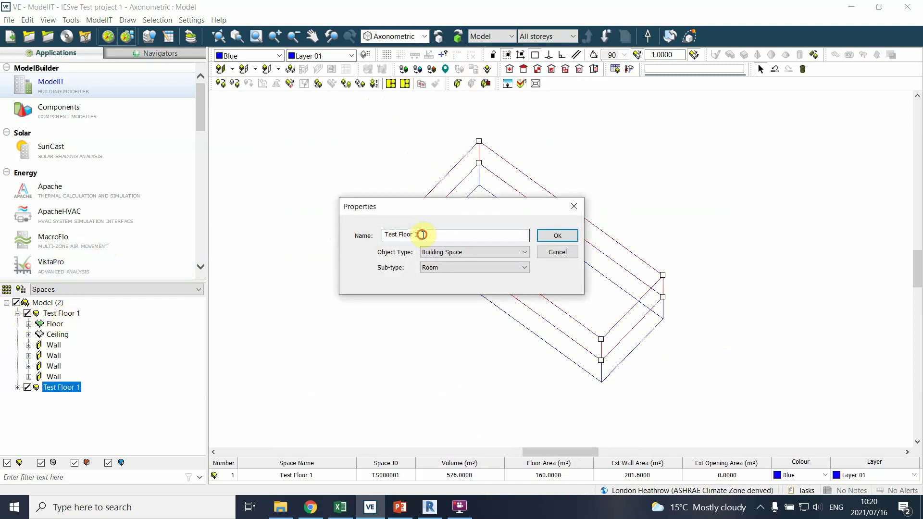
type("2")
left_click(556, 234)
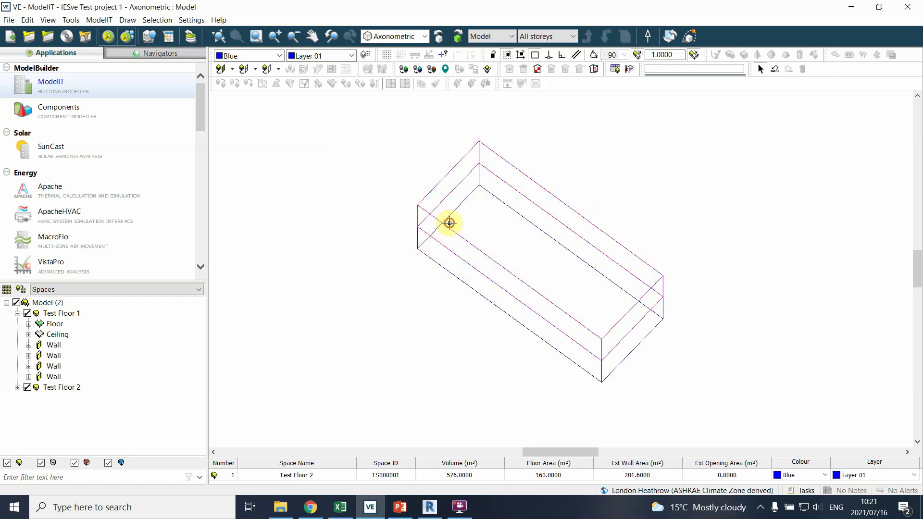
left_click(450, 223)
left_click(441, 265)
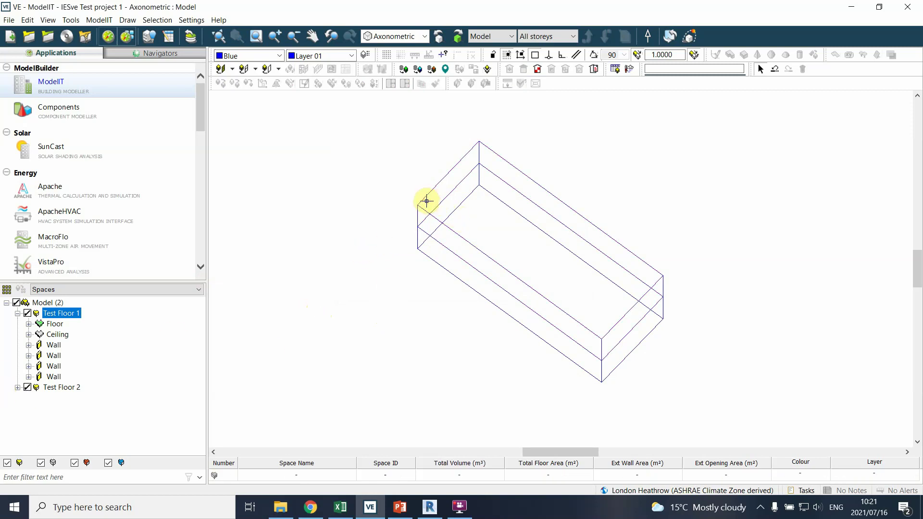
left_click(454, 155)
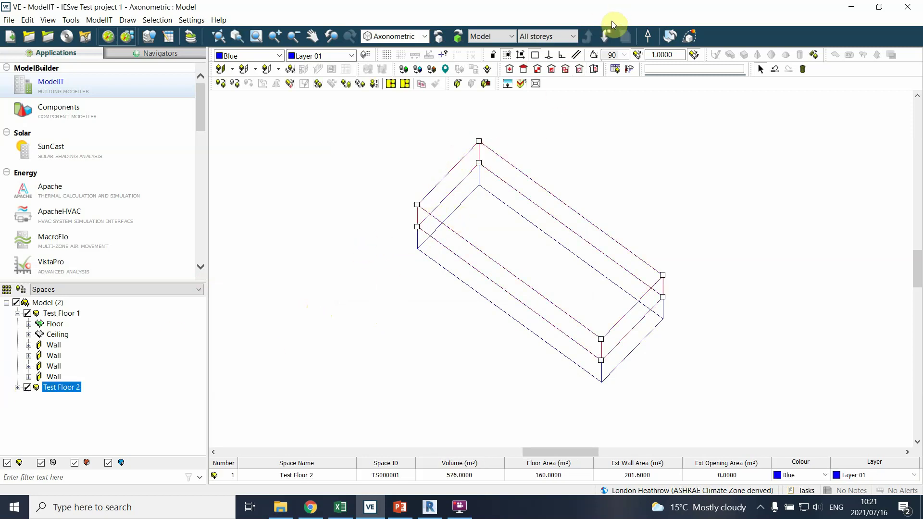
left_click(606, 36)
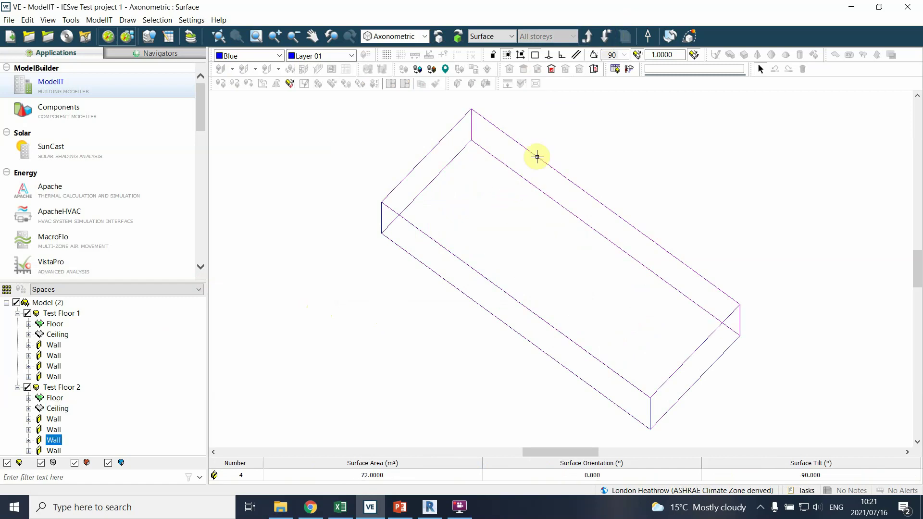
left_click(553, 173)
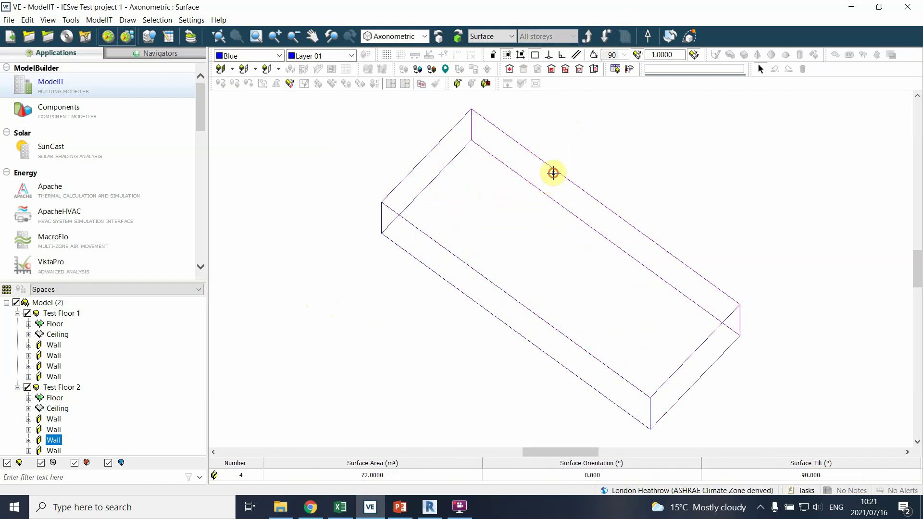
left_click(423, 157)
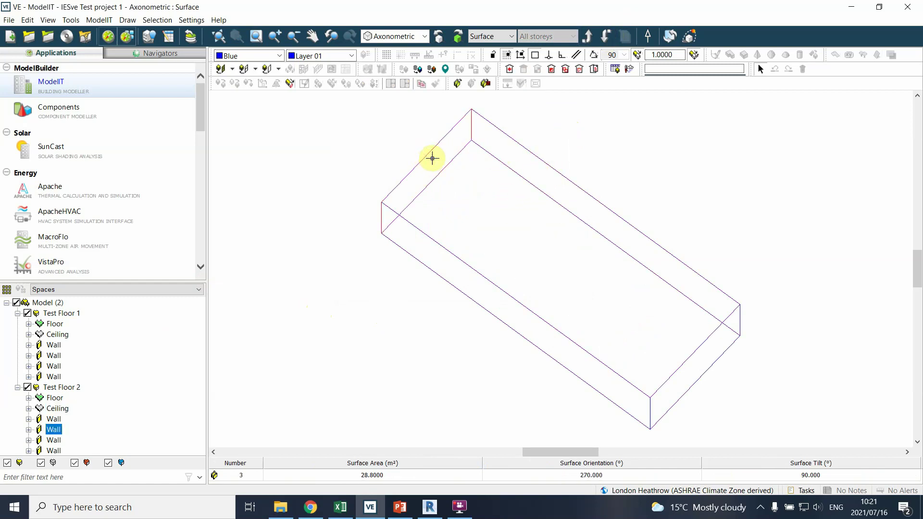
left_click(606, 36)
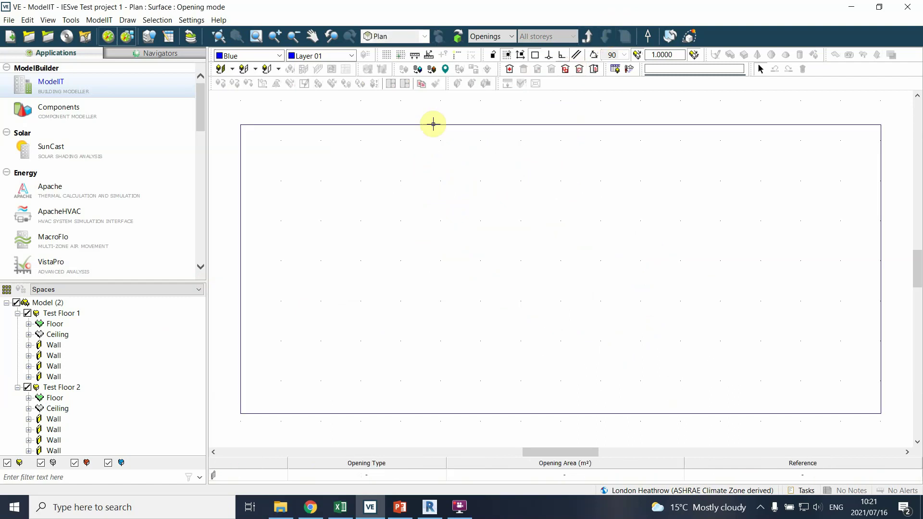
left_click(587, 37)
left_click(587, 38)
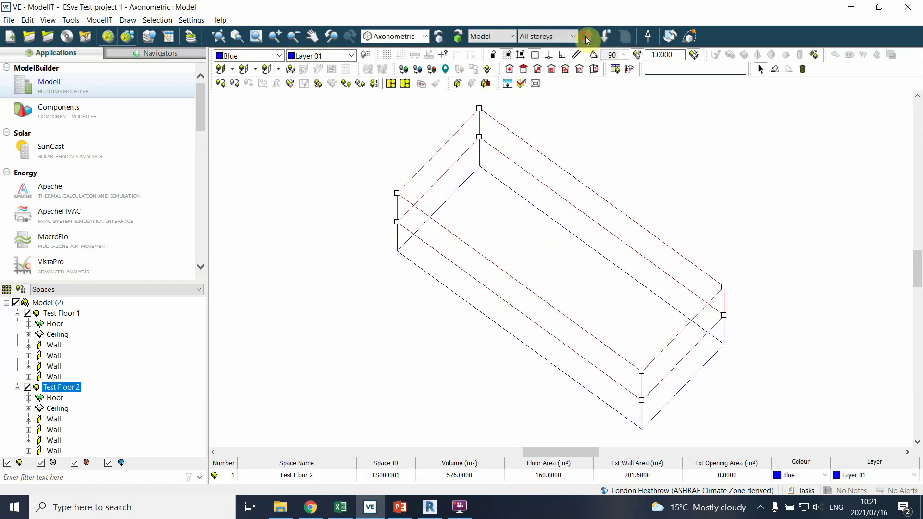
left_click(291, 226)
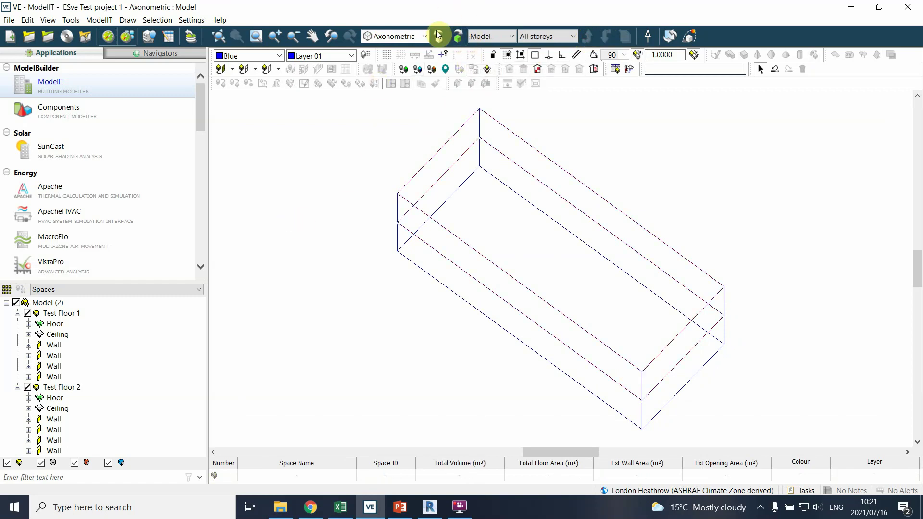
left_click(422, 36)
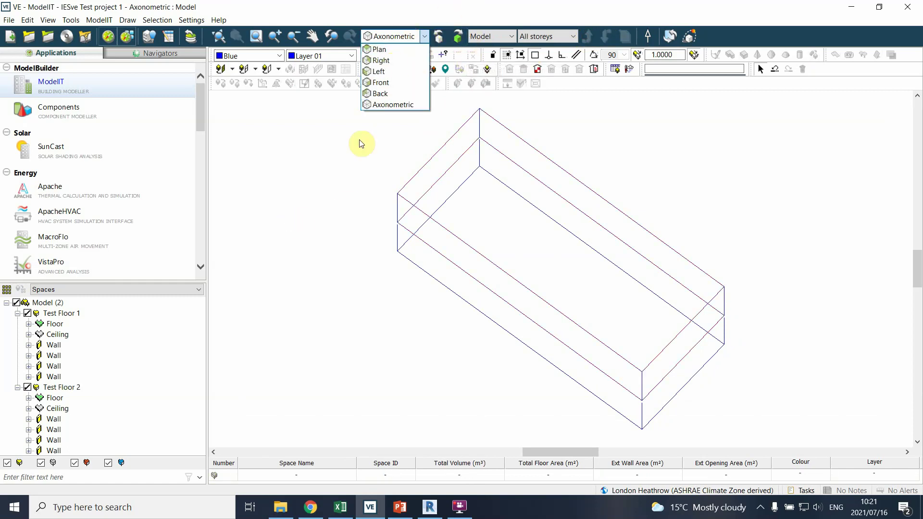
left_click(359, 194)
left_click(546, 330)
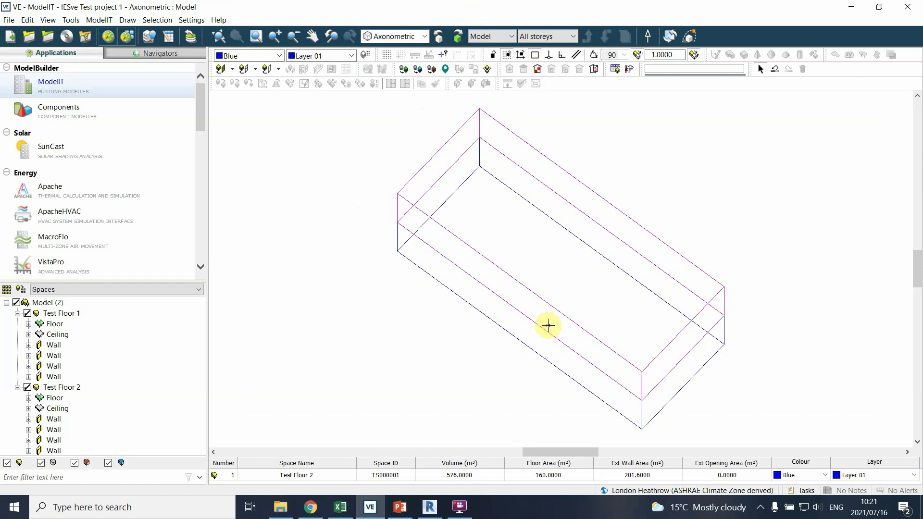
left_click(577, 267)
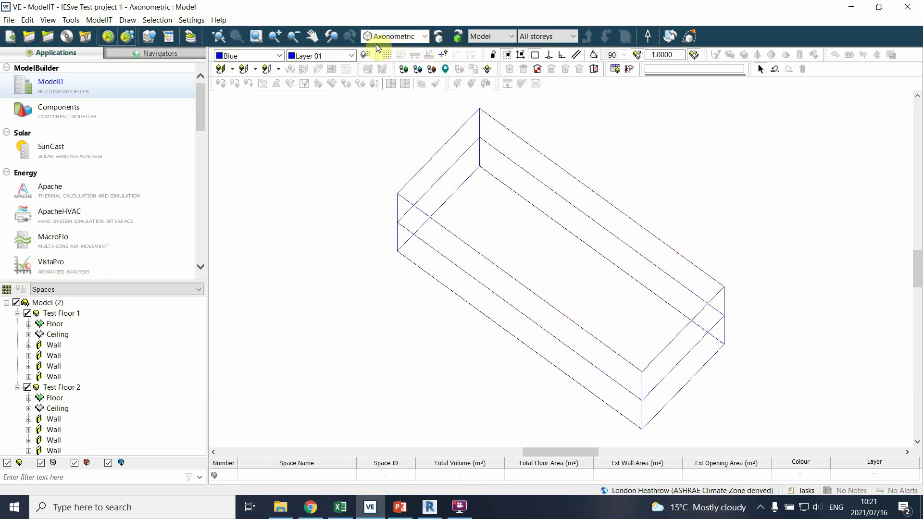